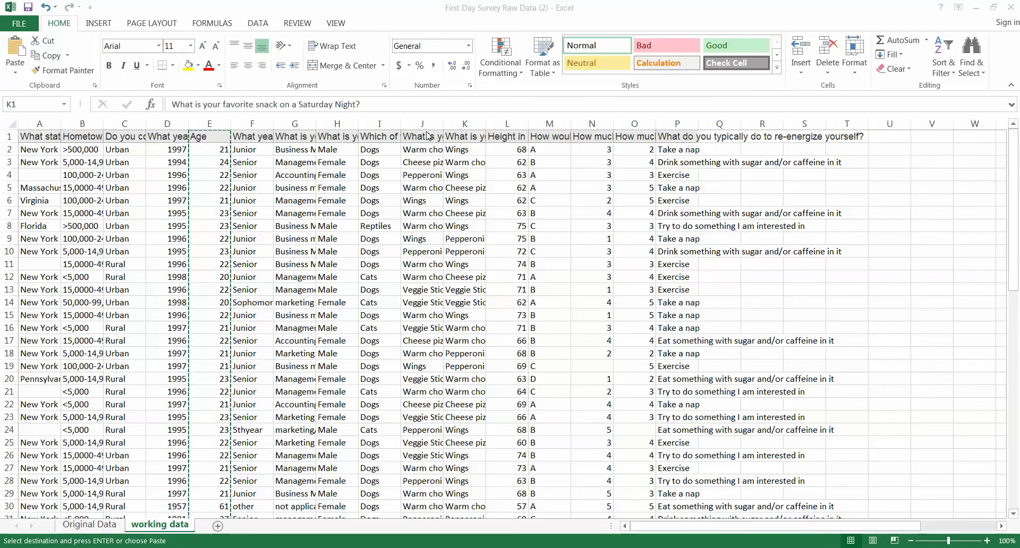
Step: Wrap the header text in J1, the favorite snack while studying question, and copy the whole of column J
click(420, 136)
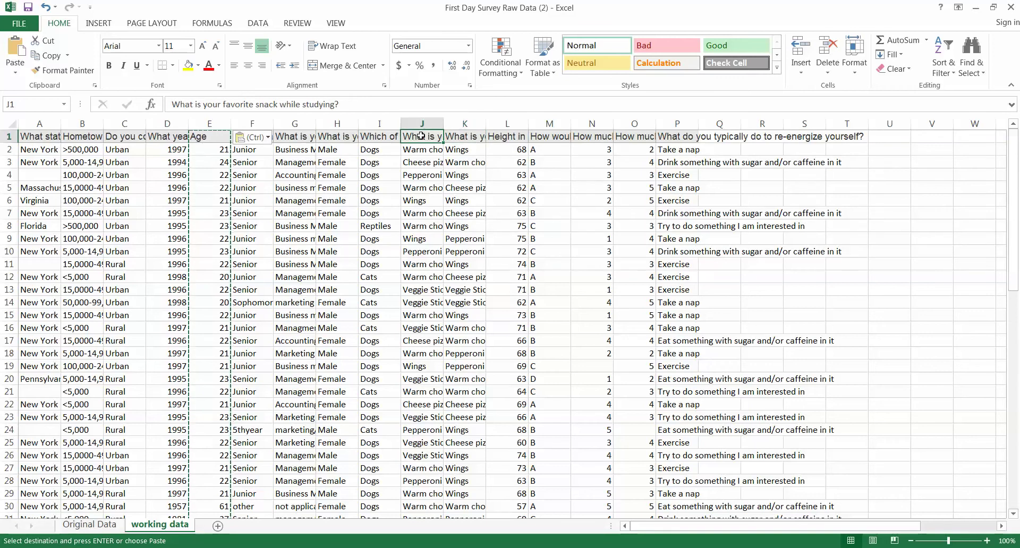
click(333, 46)
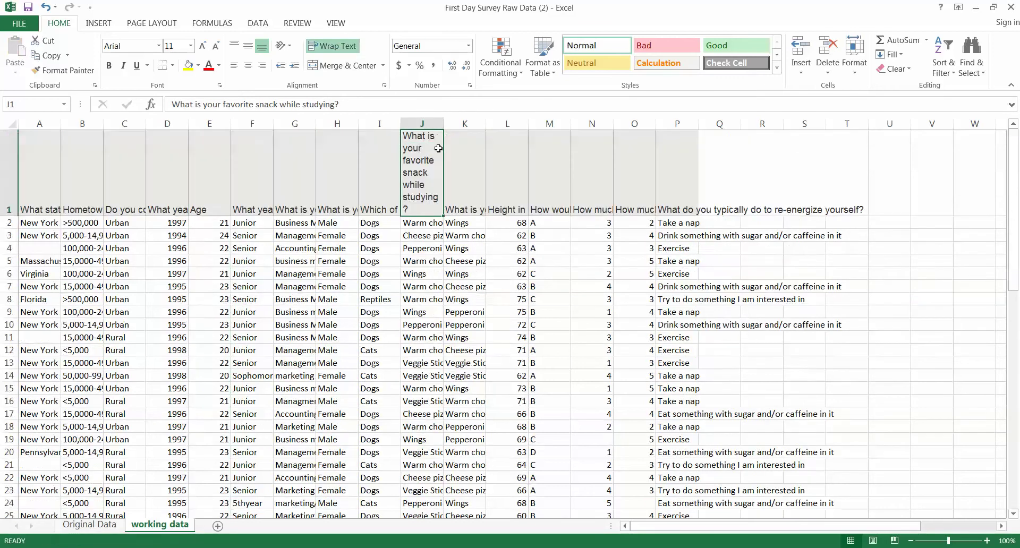
click(431, 120)
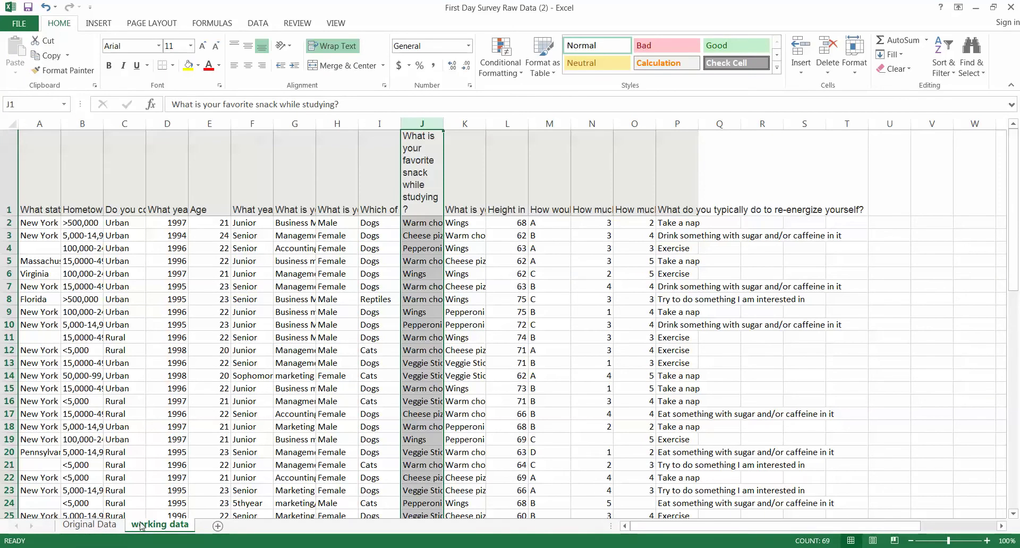
right_click(430, 124)
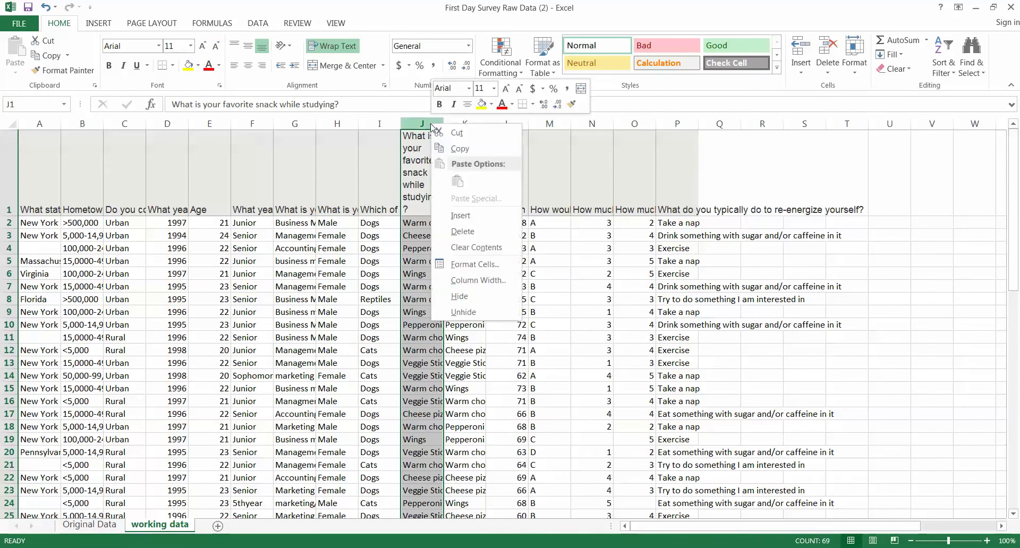
click(462, 150)
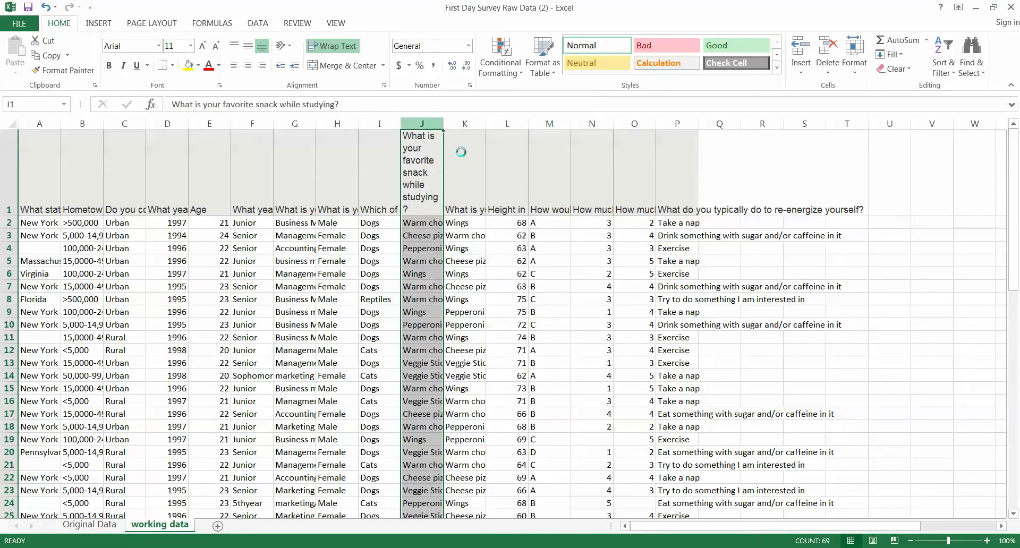
Step: Paste the copied column into column A of a new sheet and fit the column width to its contents
click(217, 526)
click(45, 123)
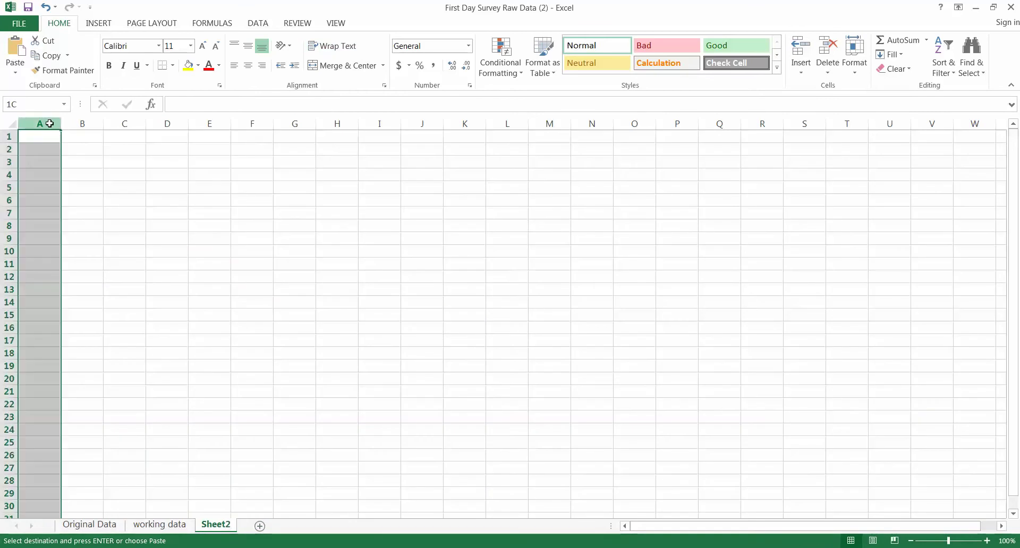
right_click(48, 123)
click(77, 180)
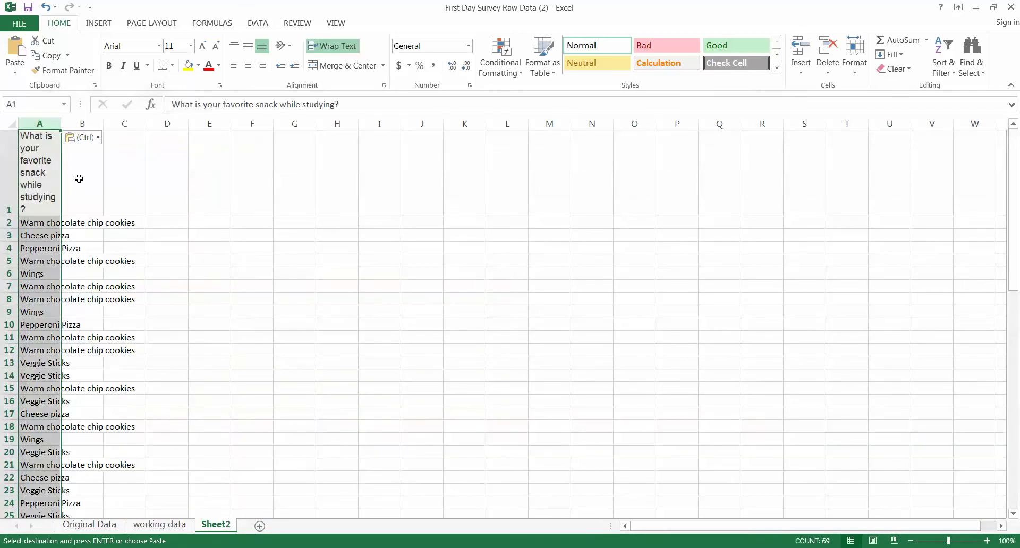
double_click(61, 124)
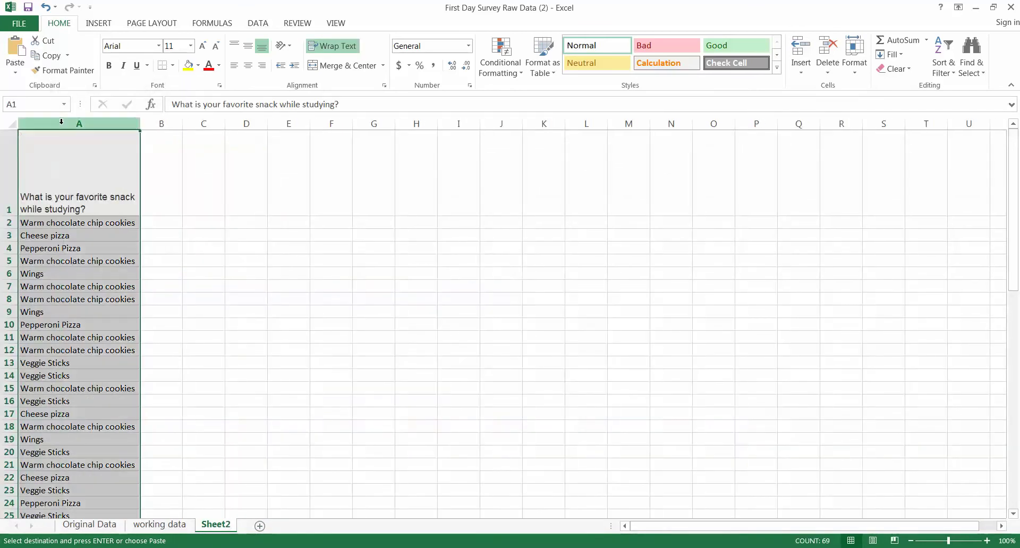
click(205, 221)
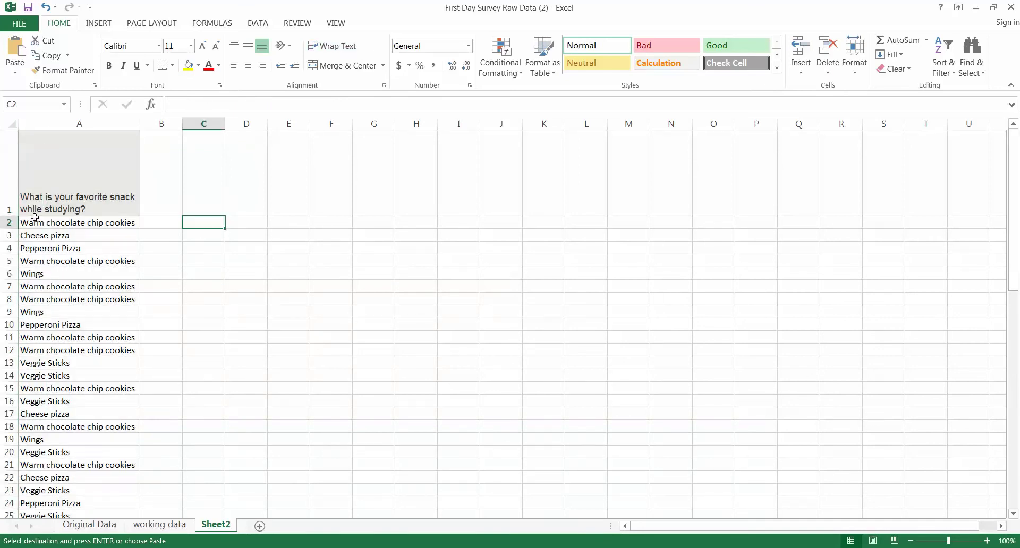
Step: Sort the snack responses in column A by values from A to Z, treating the first row as a header
click(91, 159)
click(121, 123)
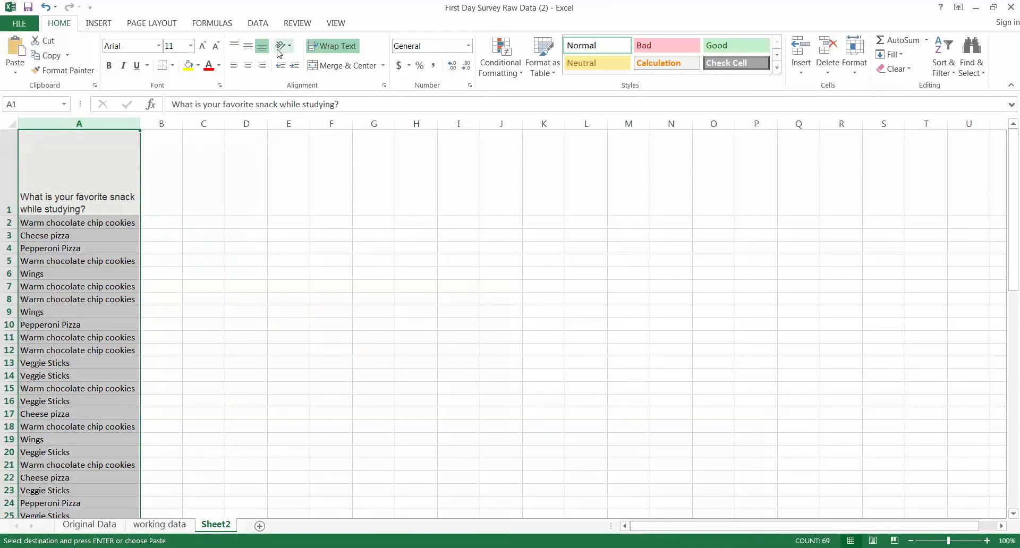
click(259, 27)
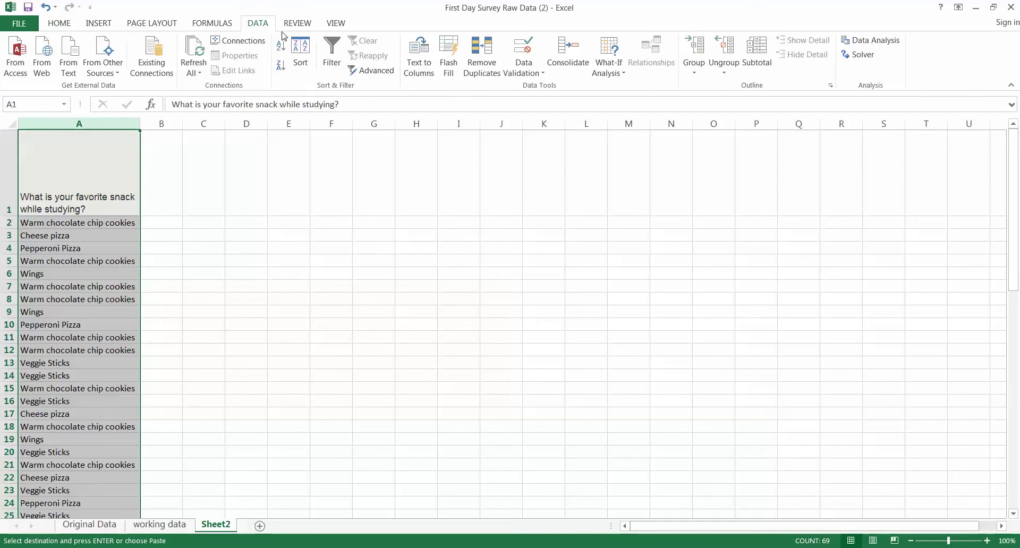
click(299, 54)
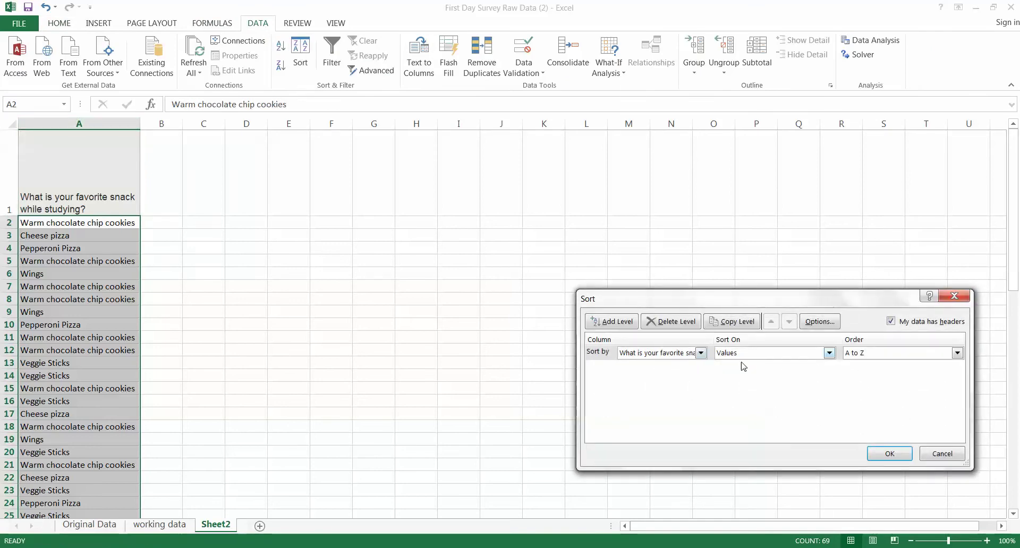
click(898, 453)
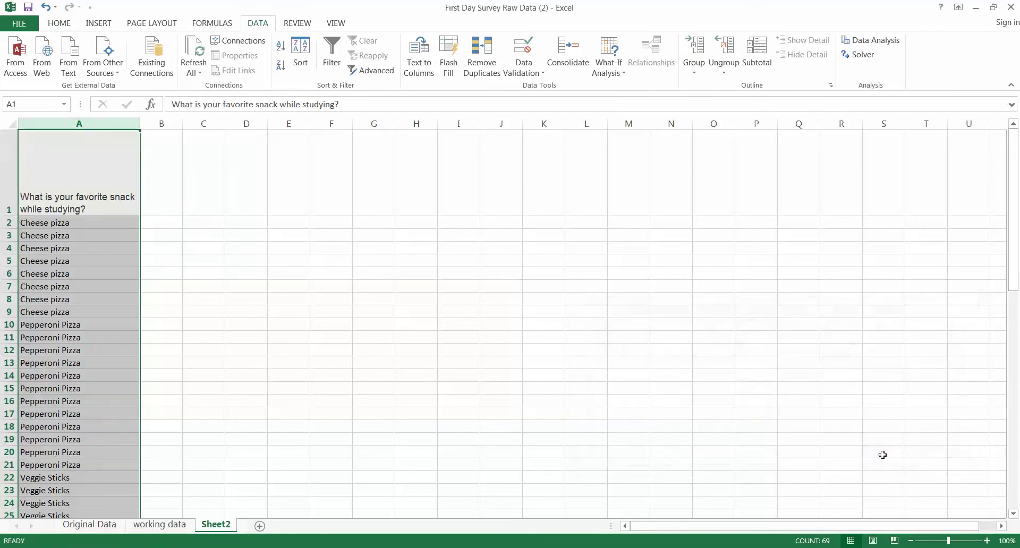
Step: Enter the category labels "cheese pizza" in C2 and "Pep pizza" in C3
click(91, 220)
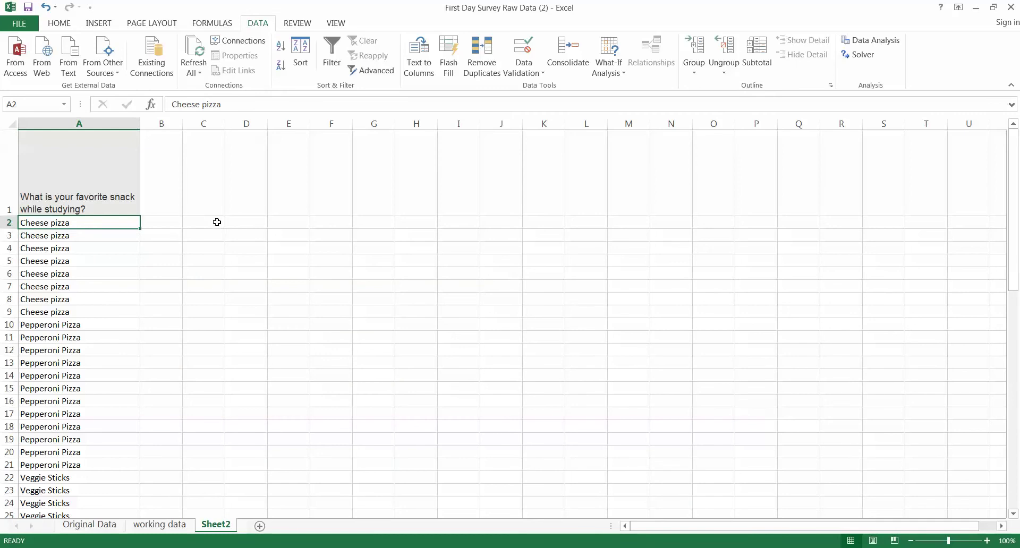
click(217, 222)
text(chees)
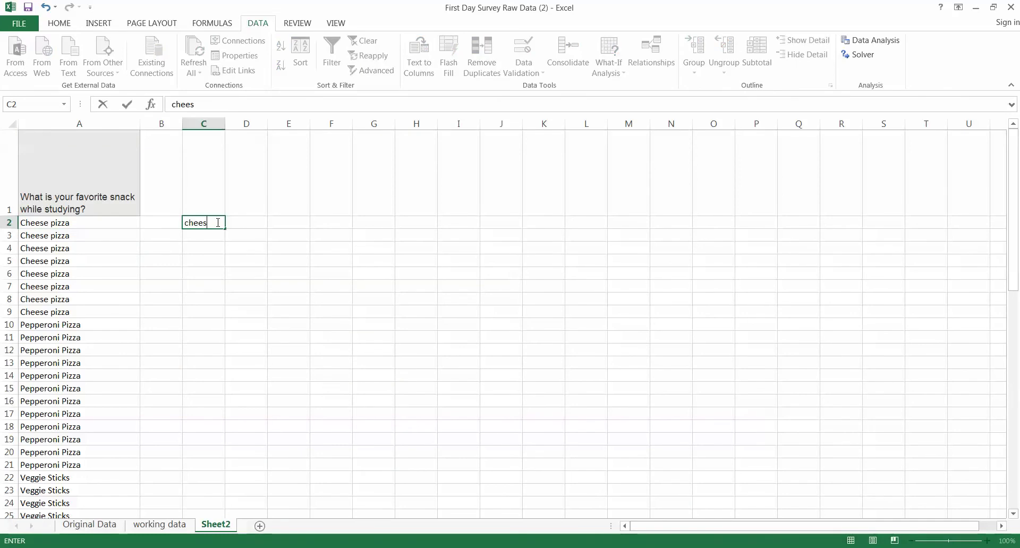
text(e pizza)
key(Return)
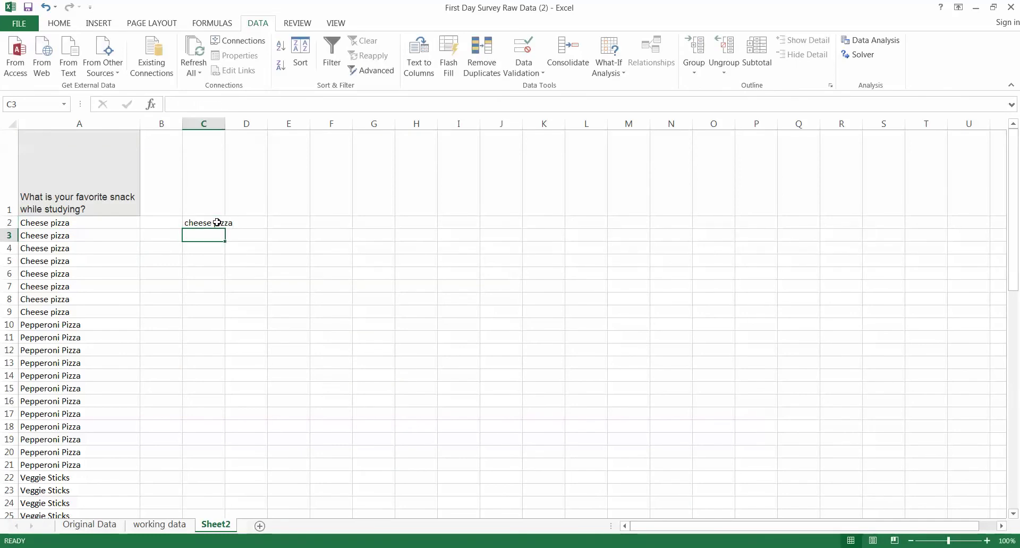
text(Pep)
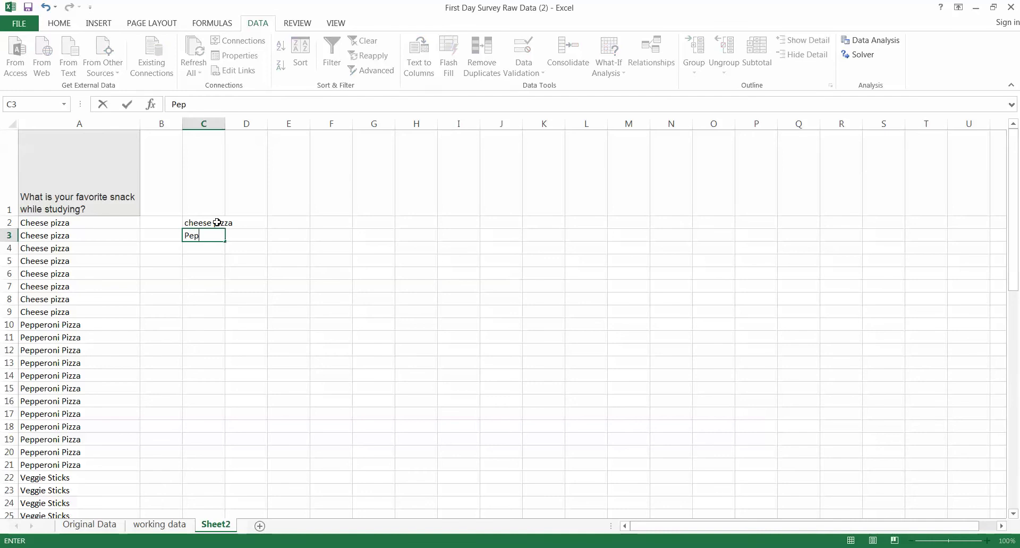
text( pizzqa)
key(BackSpace)
text(a)
key(Return)
Step: Enter the labels "Vegie Sticks" in C4 and "warm CCC" in C5, and fit column C's width to its contents
text(Ve)
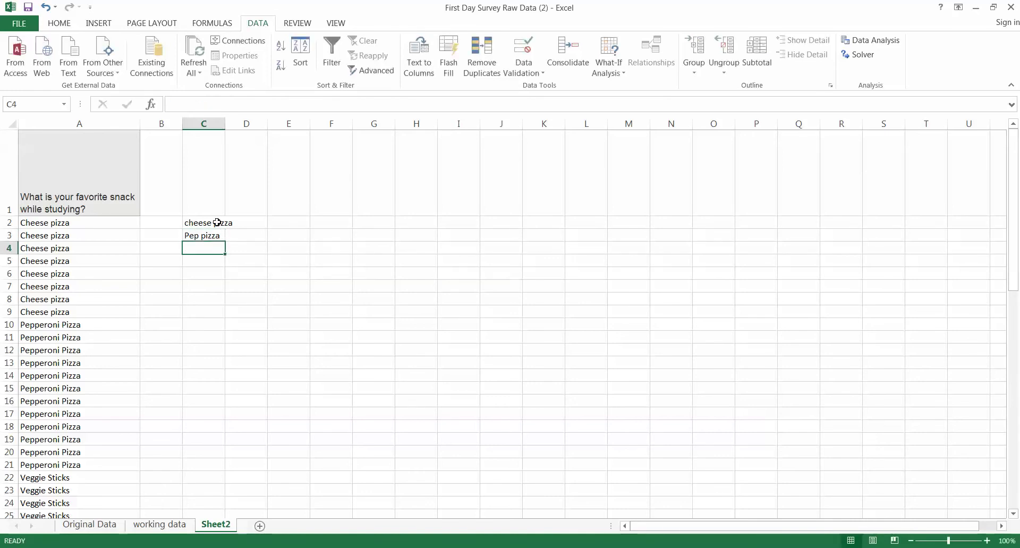
text(gie Sticks)
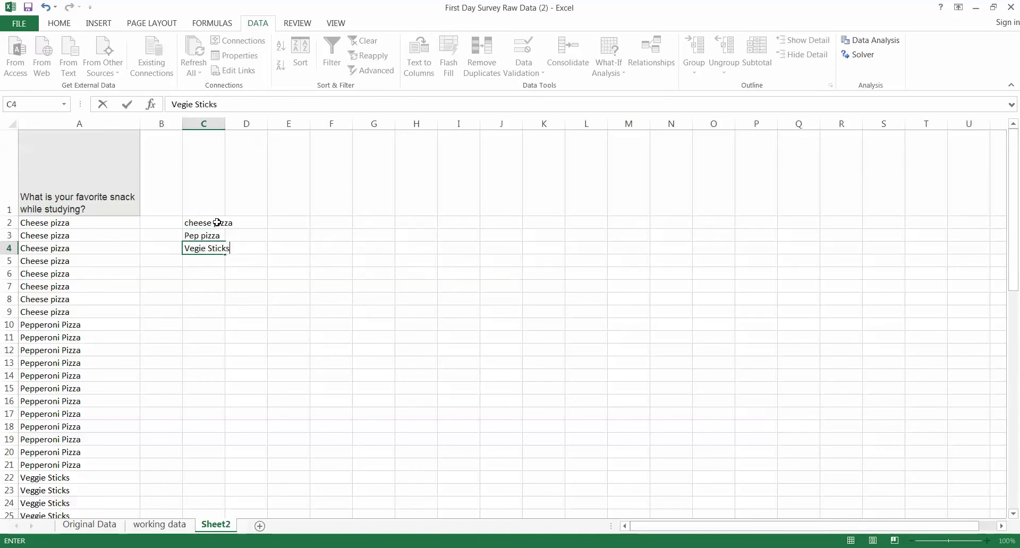
scroll(102, 403, down, 5)
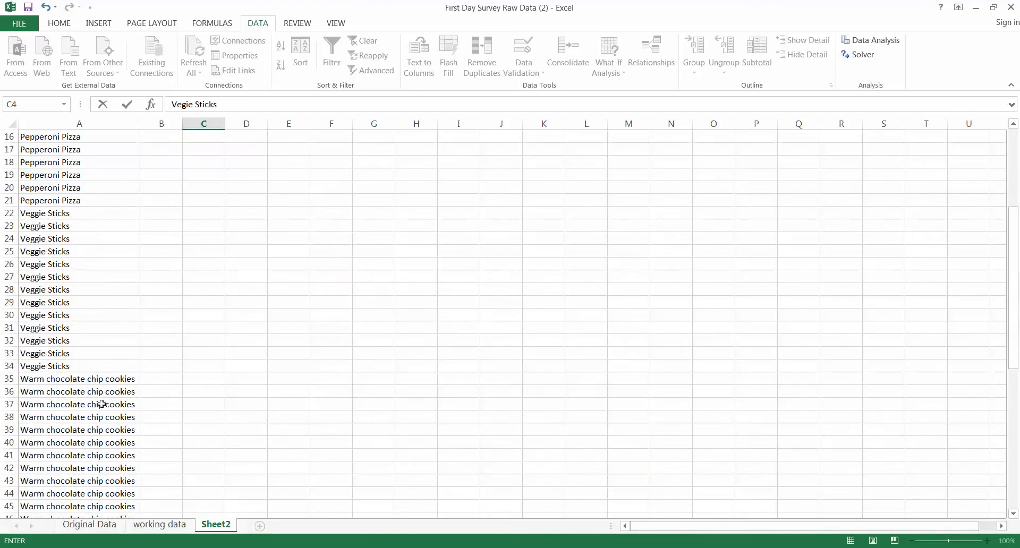
scroll(202, 170, up, 5)
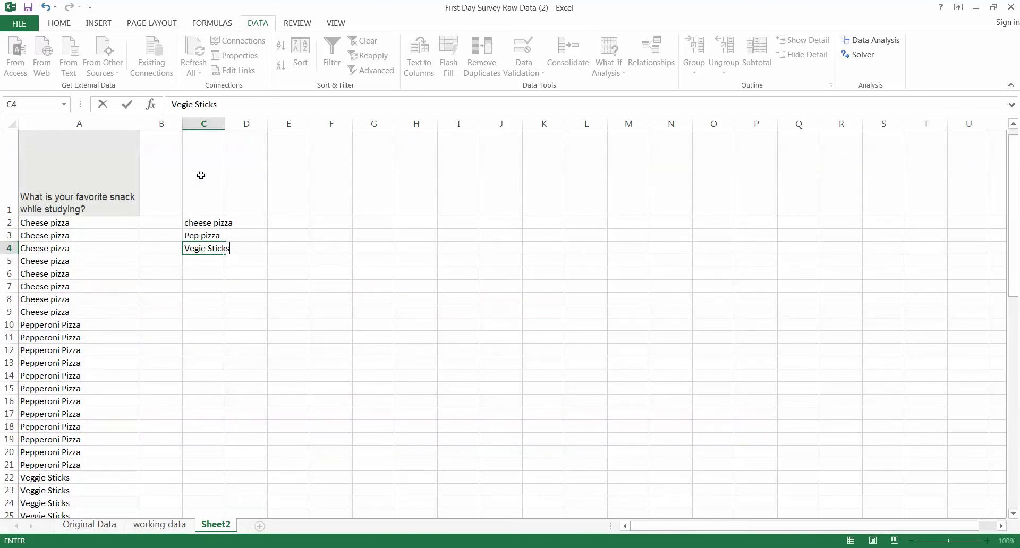
click(221, 264)
text(wa)
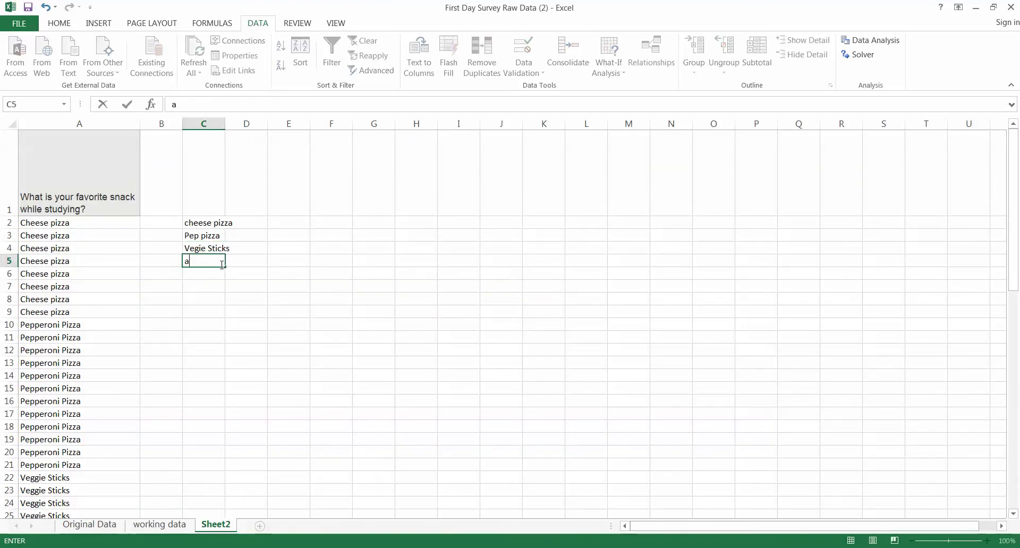
text(rm CCC)
click(227, 124)
double_click(225, 124)
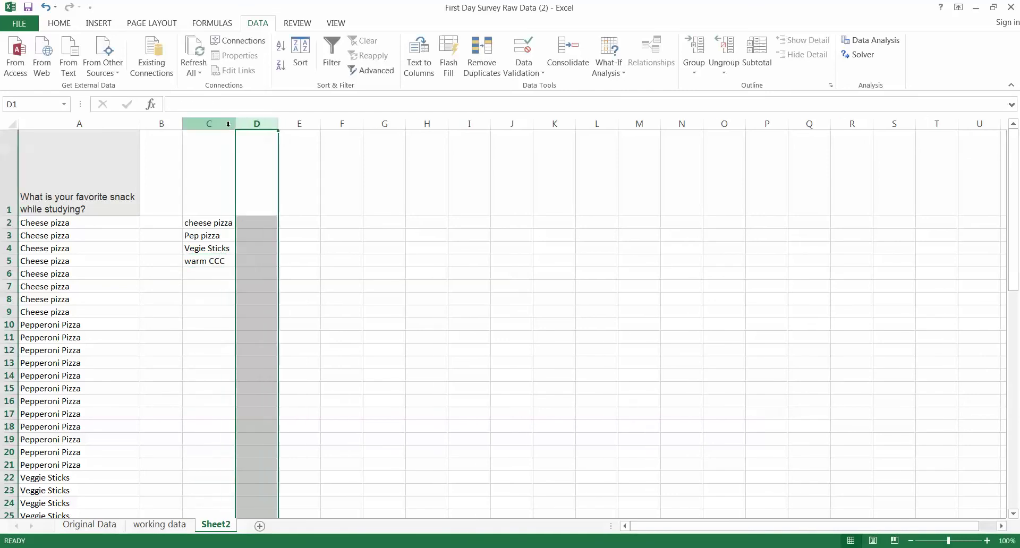
Step: Count the cheese pizza responses in column A by selecting them and enter 8 in D2
click(256, 219)
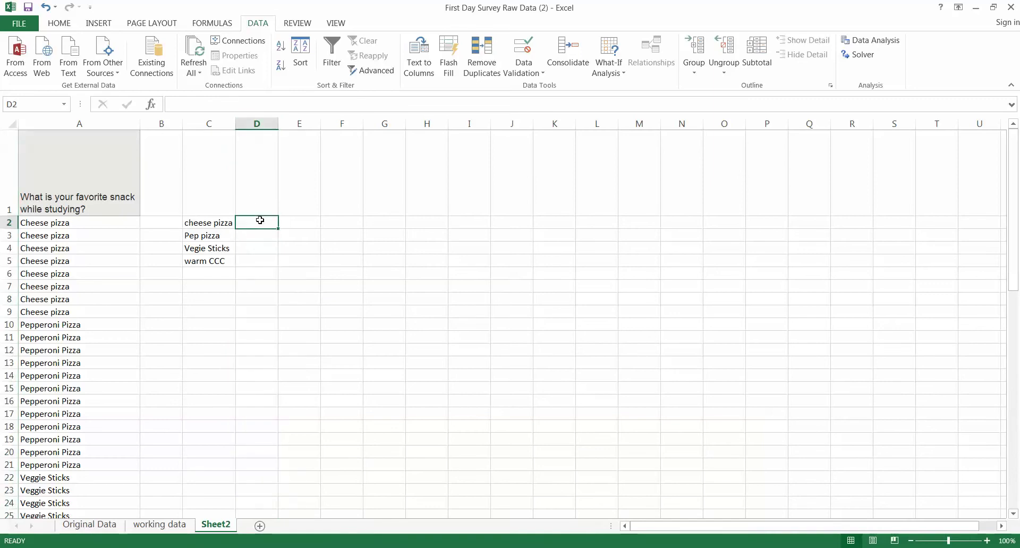
drag(63, 222, 62, 317)
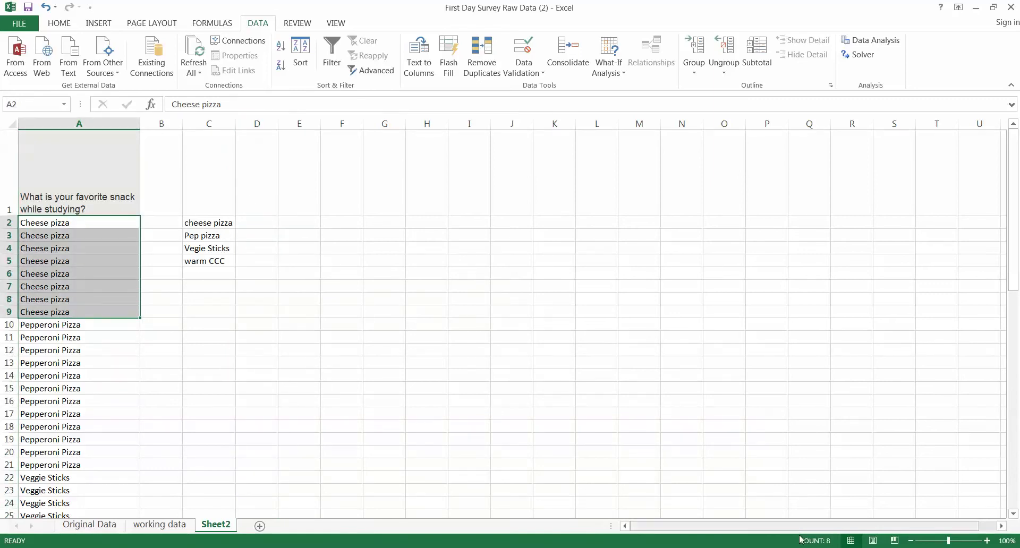
click(255, 219)
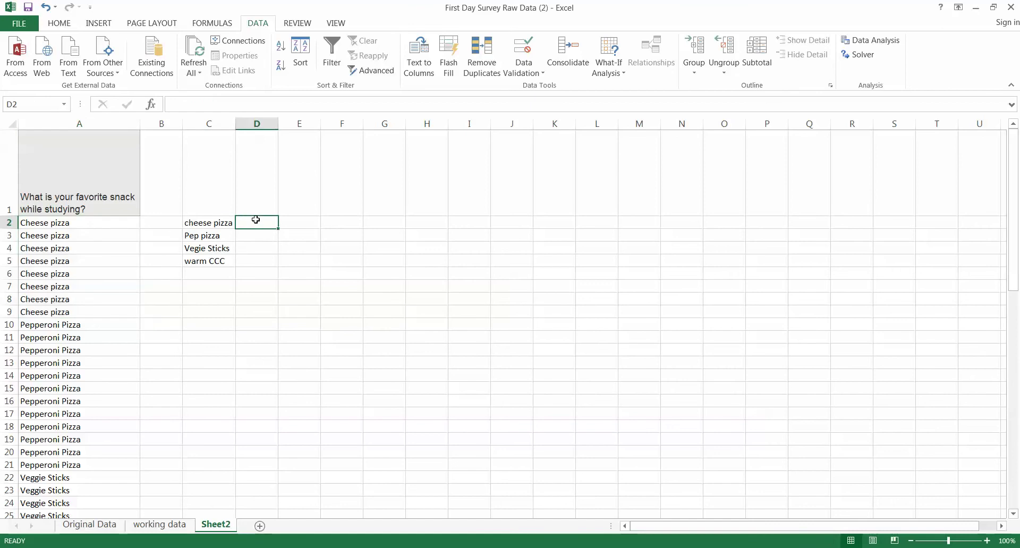
text(8)
key(Return)
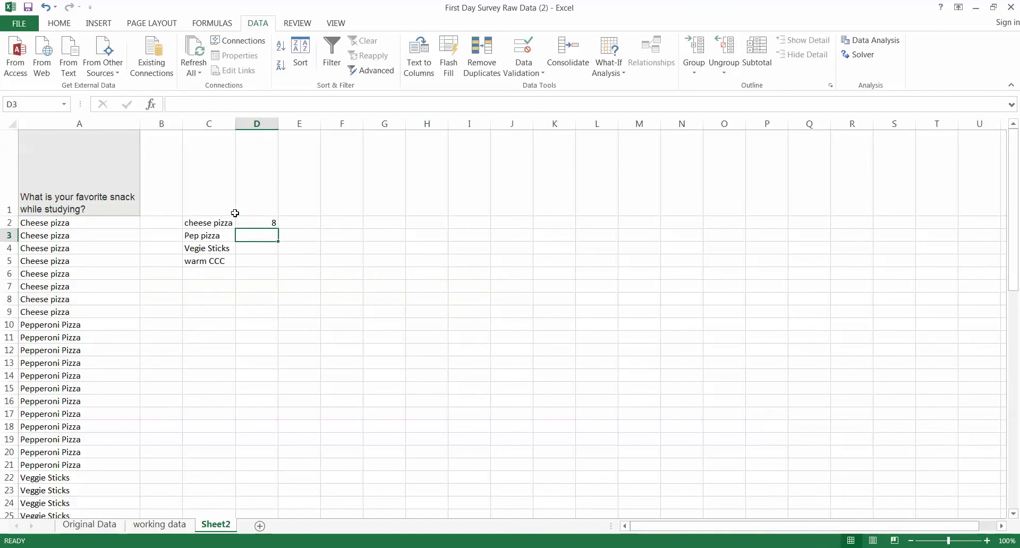
Step: Count the Pepperoni Pizza responses in column A by selecting them and enter 12 in D3
drag(94, 325, 100, 466)
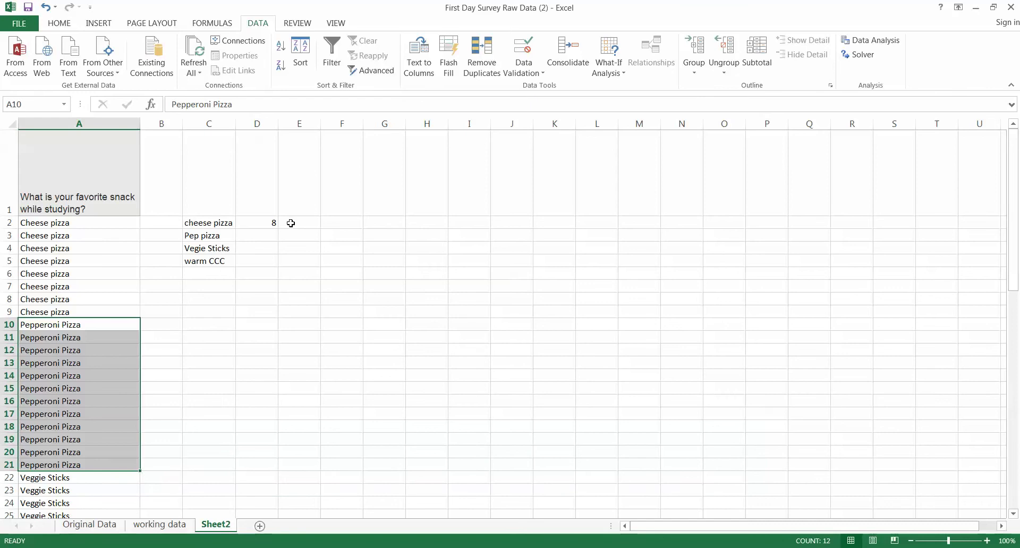
click(270, 236)
text(12)
key(Return)
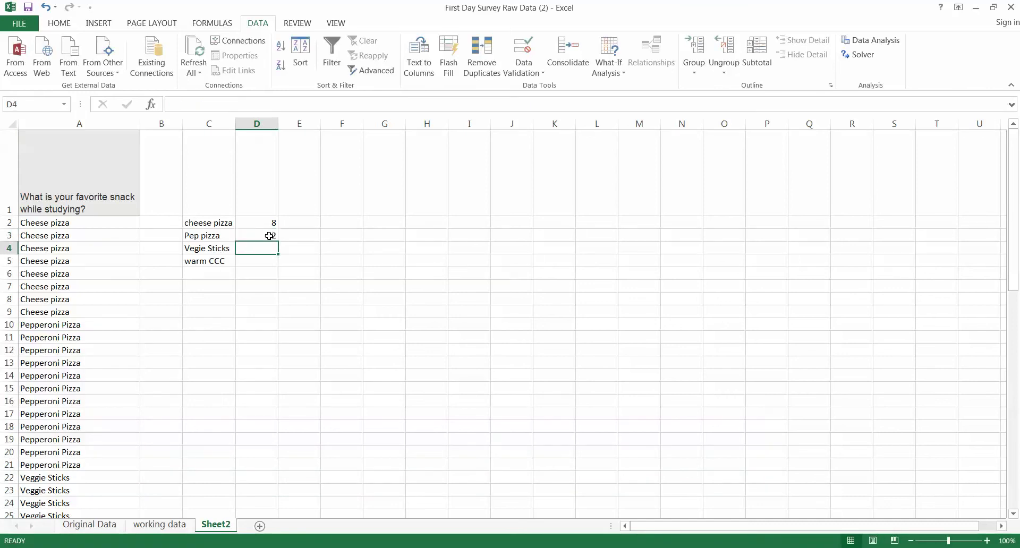
Step: Count the Veggie Sticks responses in column A by selecting them and enter 13 in D4
scroll(92, 323, down, 5)
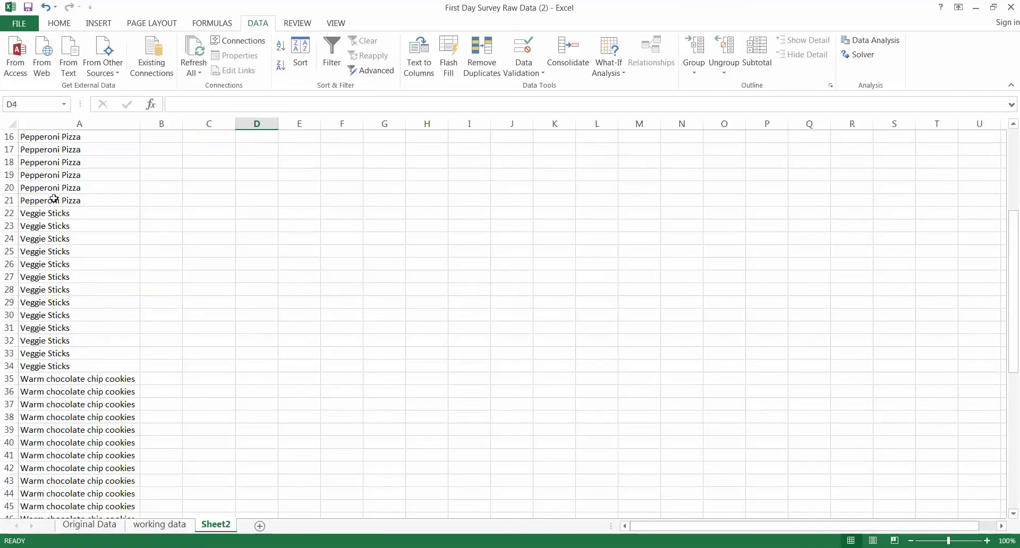
drag(53, 214, 64, 354)
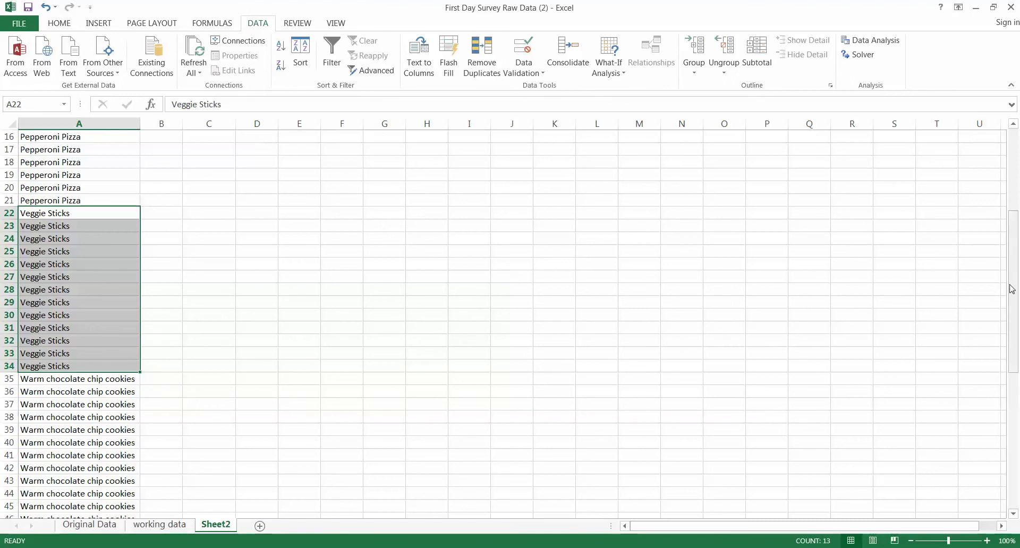
drag(1011, 289, 1012, 207)
click(269, 250)
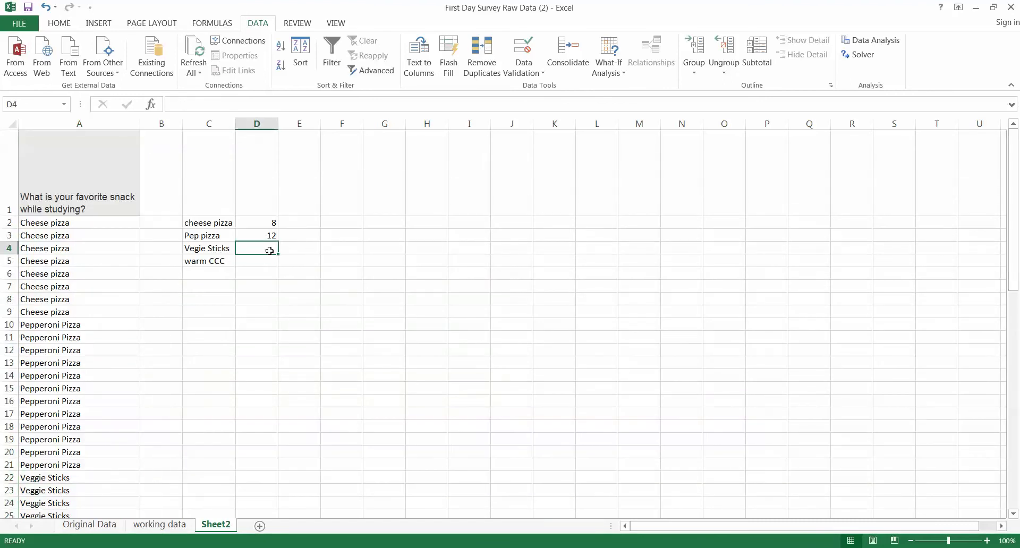
text(13)
key(Return)
Step: Count the Warm chocolate chip cookies responses in column A by selecting them and enter 21 in D5
scroll(274, 247, down, 6)
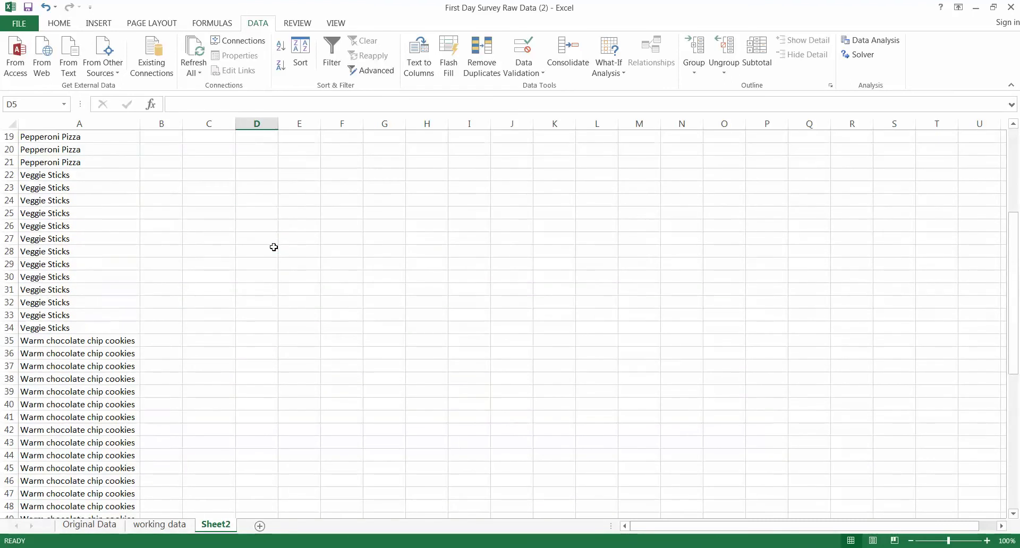
scroll(273, 247, down, 2)
drag(125, 263, 118, 438)
scroll(275, 321, up, 9)
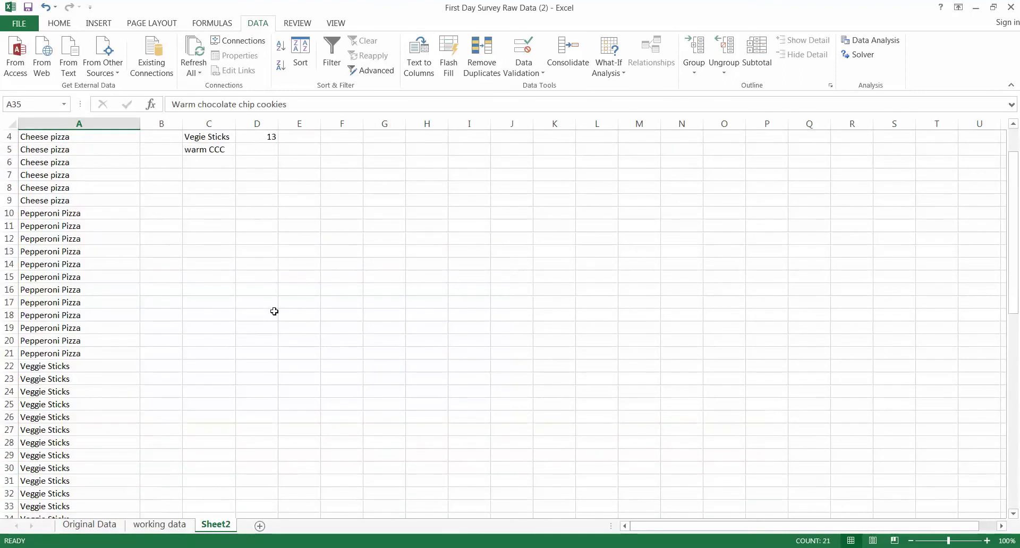
click(265, 151)
text(21)
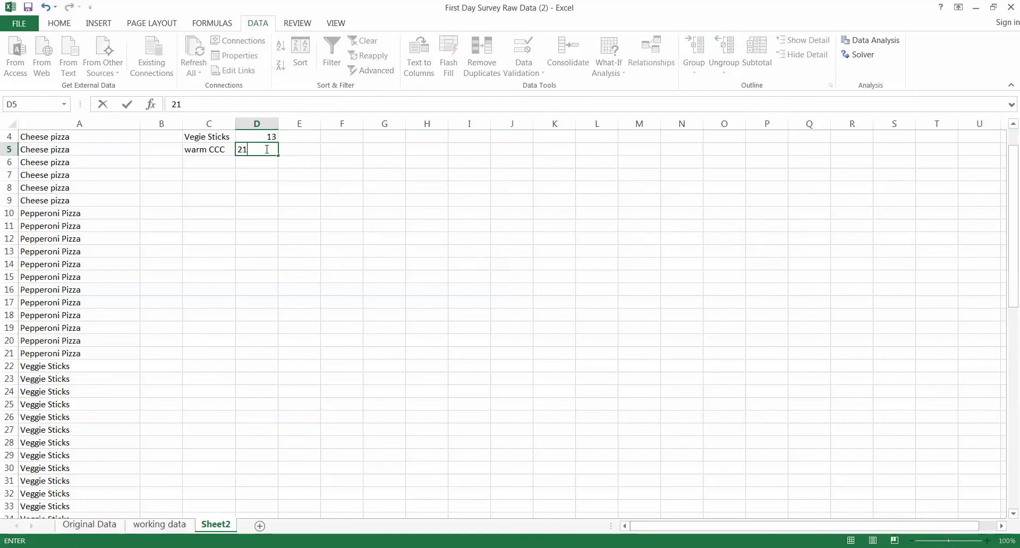
key(Return)
Step: Enter the label "wings" in C6, below the warm CCC label
key(Left)
text(wi)
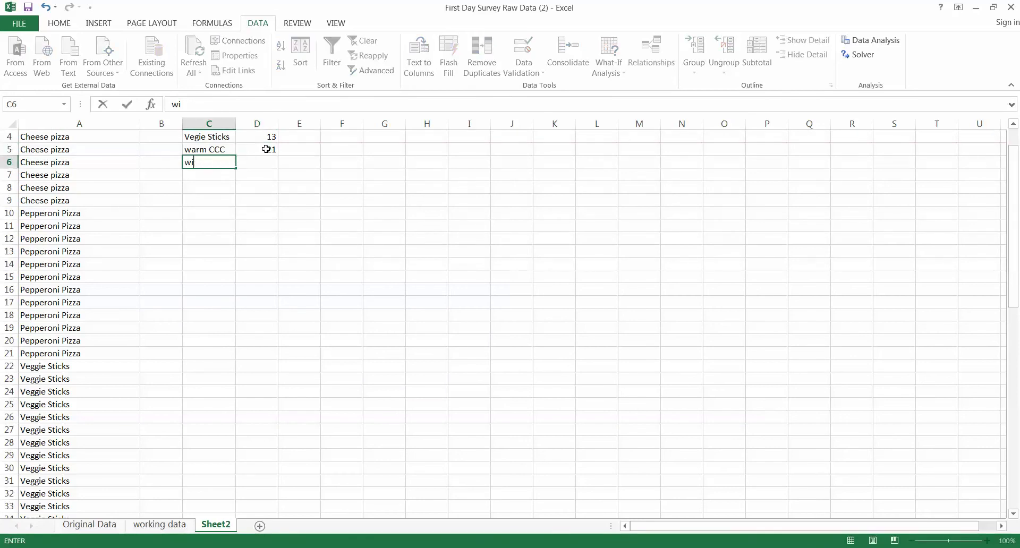
text(ngs)
key(Return)
Step: Count the Wings responses in column A by selecting them and enter 14 in D6
scroll(253, 360, down, 11)
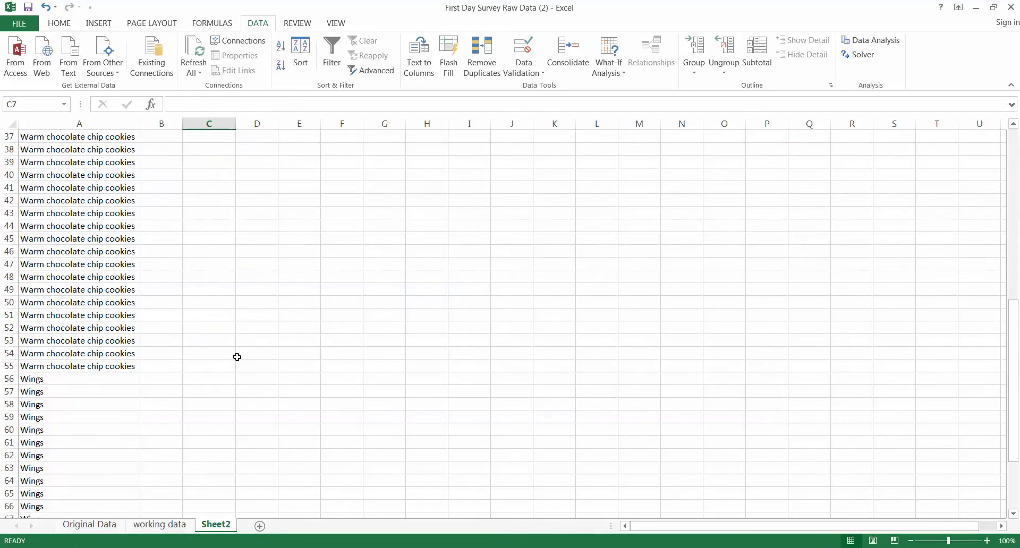
drag(58, 377, 56, 494)
scroll(280, 351, up, 13)
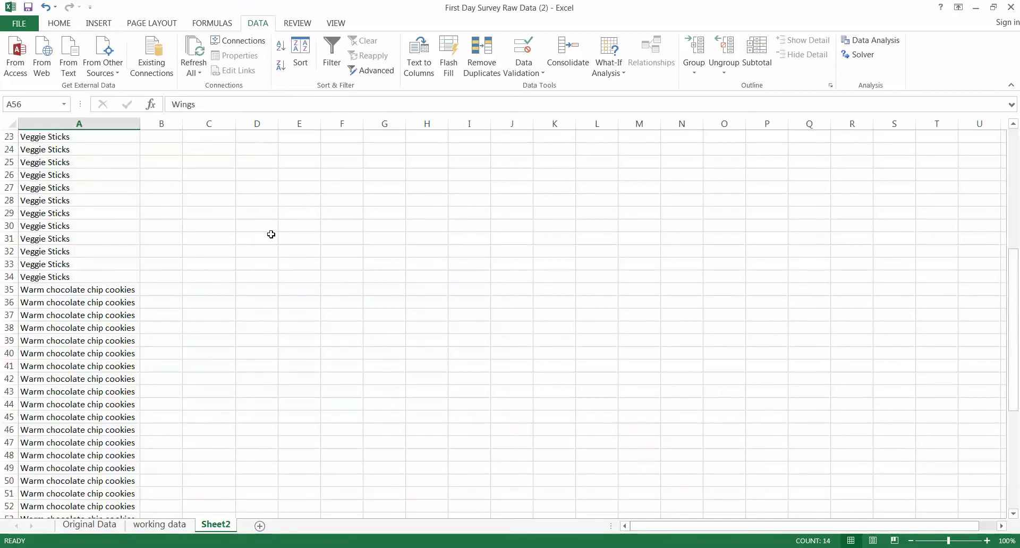
click(262, 187)
text(14)
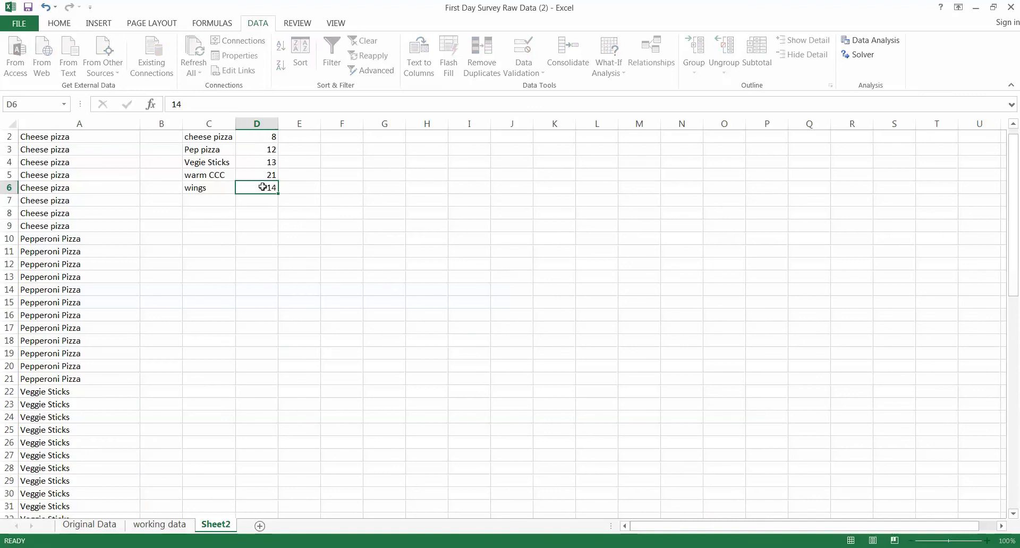
key(Return)
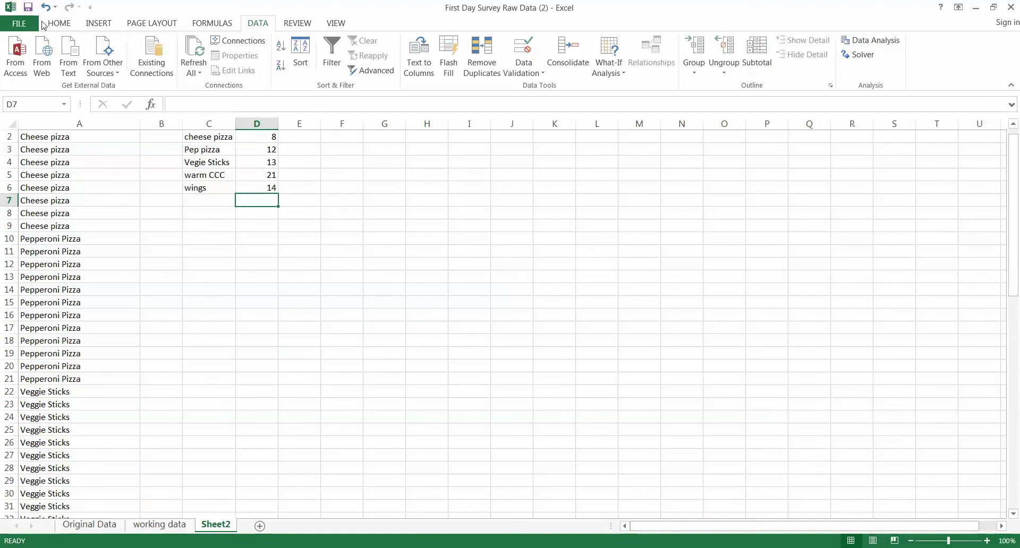
Step: Total the snack counts in D7 with AutoSum
click(58, 26)
click(900, 43)
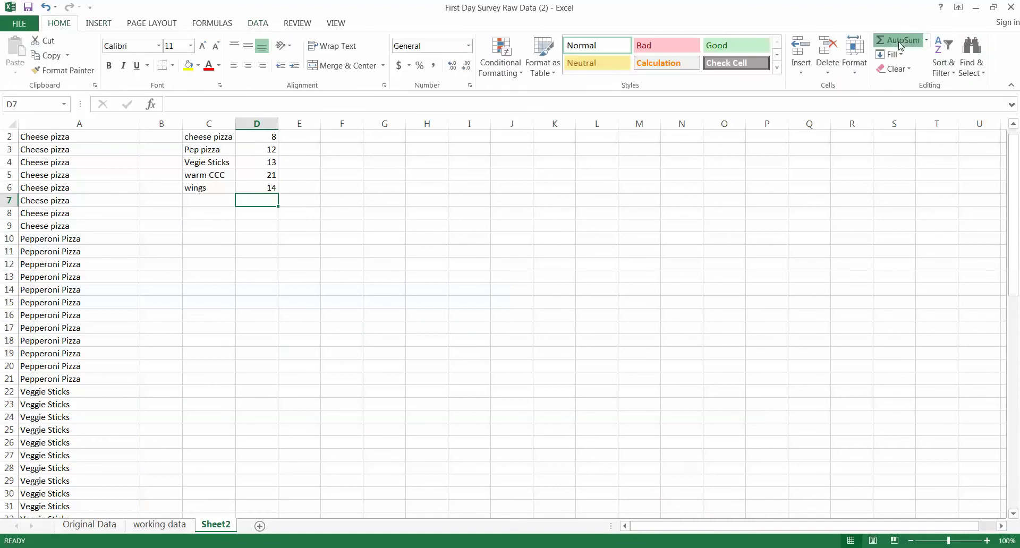
key(Return)
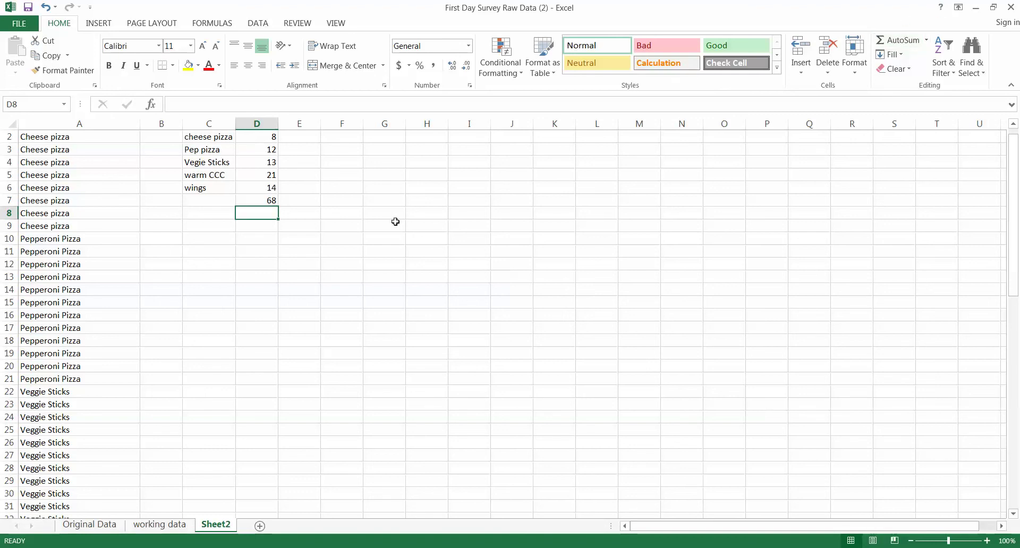
Step: Enter the column headers "Possible Response" in C1 and "Frequency" in D1
scroll(315, 192, up, 1)
click(227, 198)
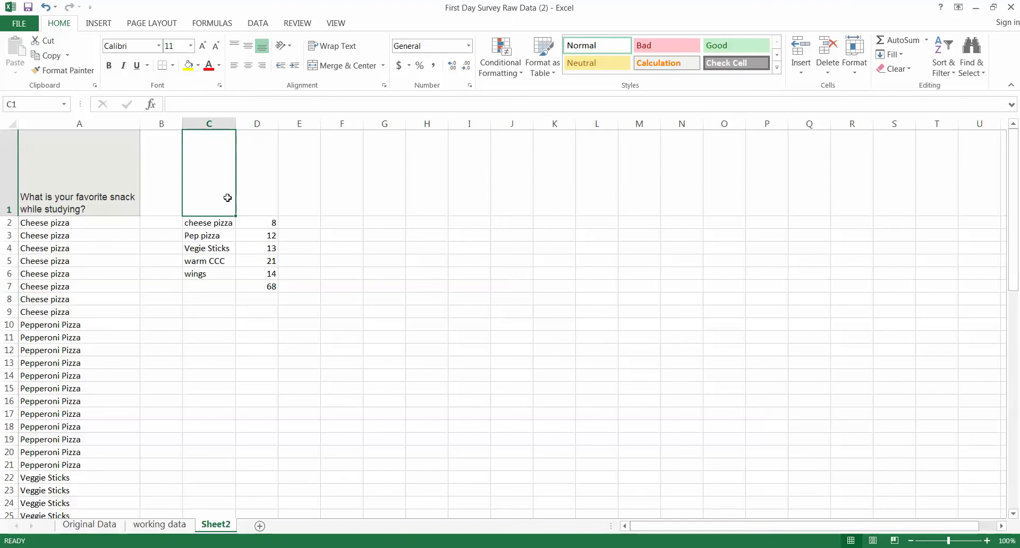
text(Vari)
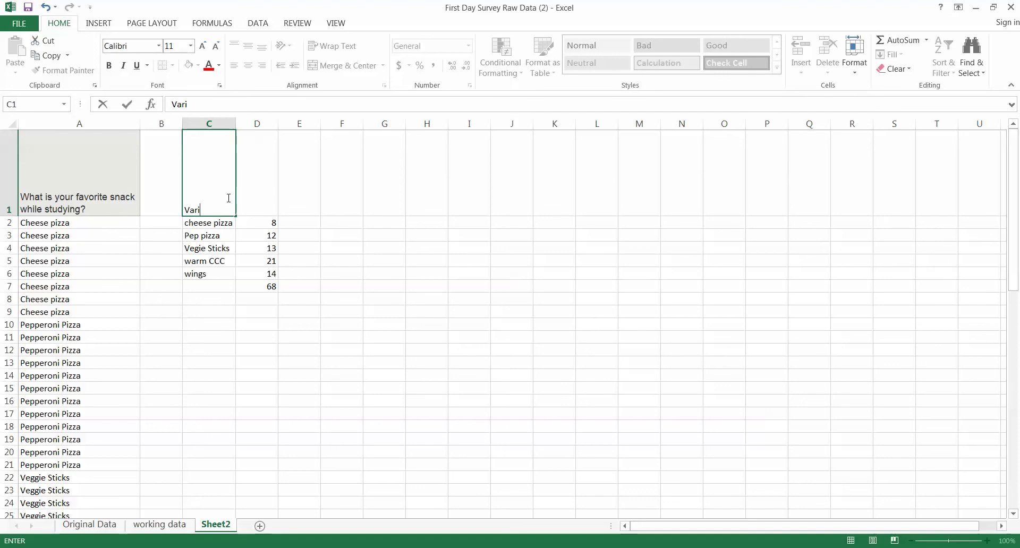
key(BackSpace)
text(P)
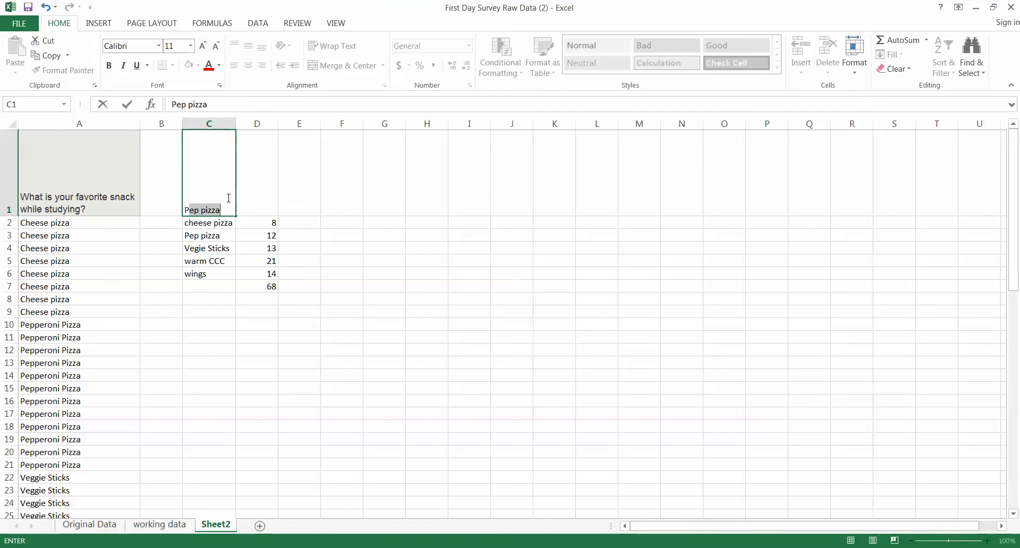
text(ossibl)
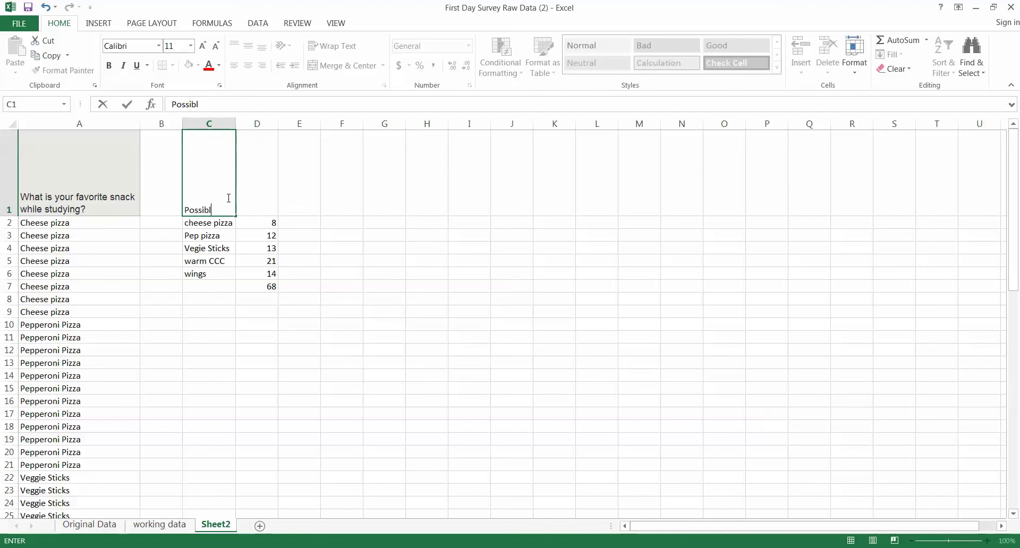
text(e Response)
key(Return)
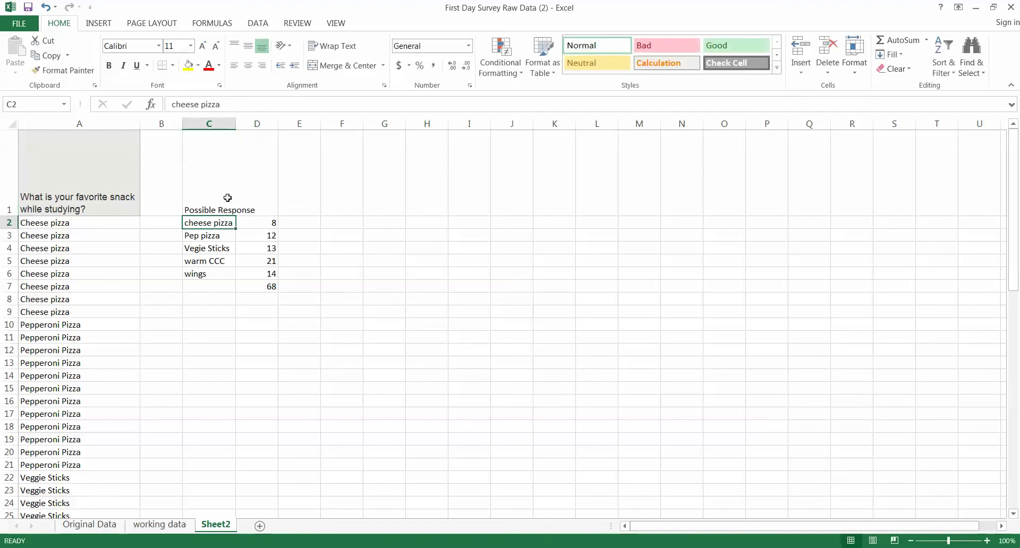
click(256, 212)
text(Frequency)
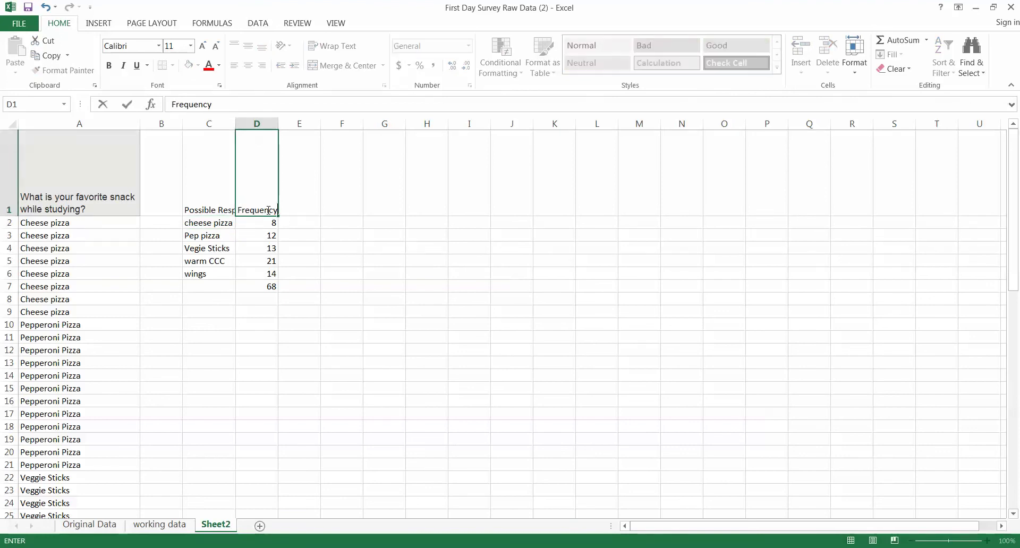
key(Return)
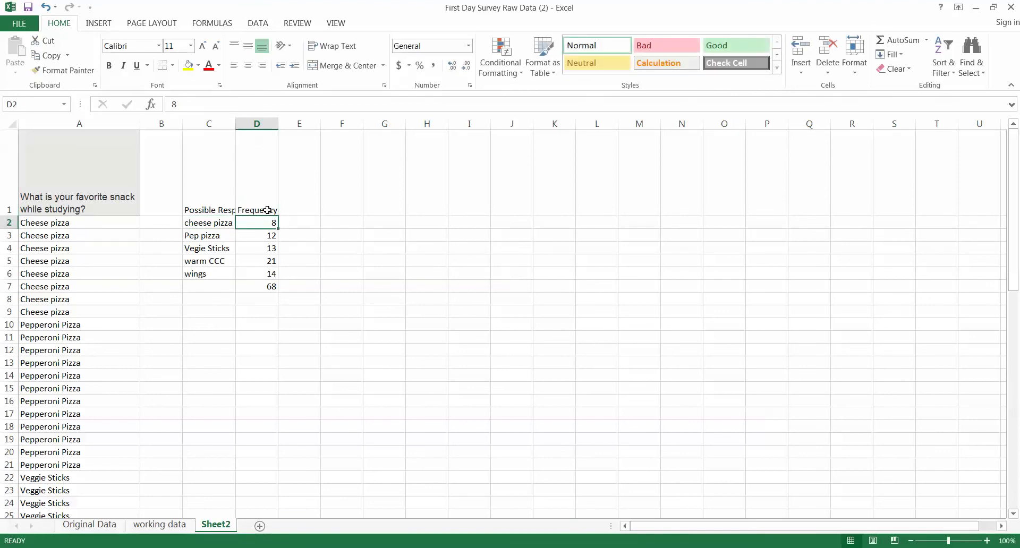
Step: Wrap the text of the headers in C1:D1 and widen column D so "Frequency" fits on one line
drag(216, 161, 260, 152)
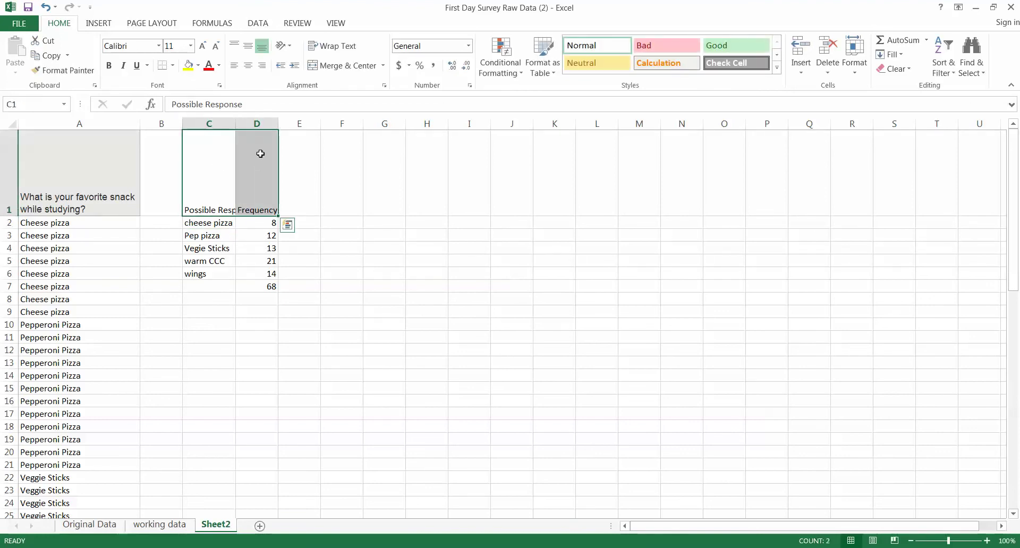
click(332, 46)
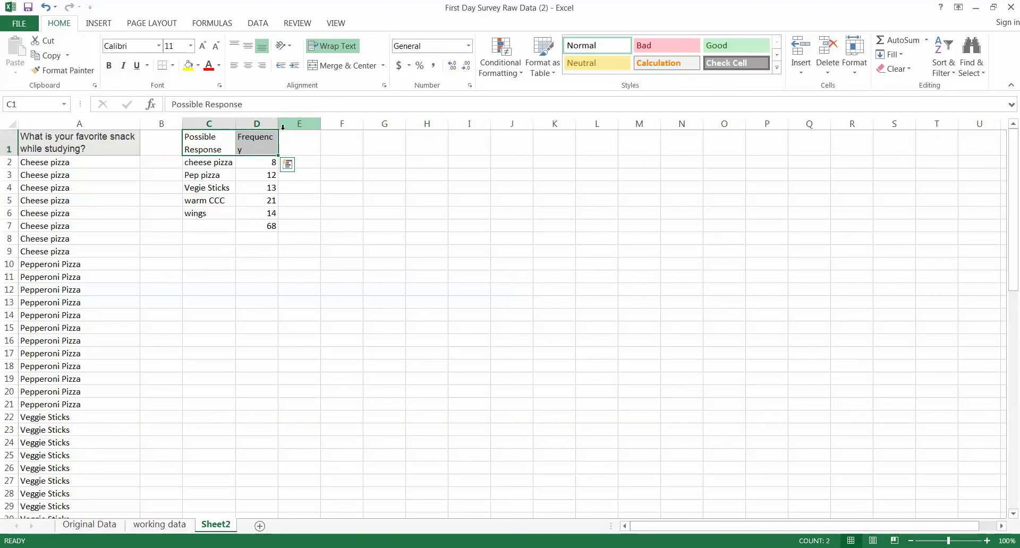
drag(281, 124, 290, 124)
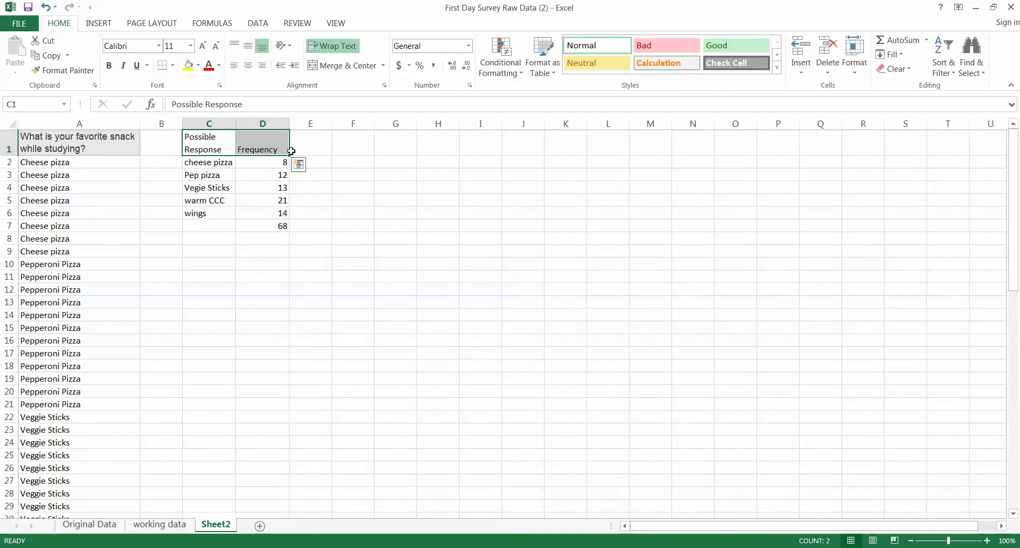
Step: Enter the label "Total" in C7, beside the summed frequency
click(228, 229)
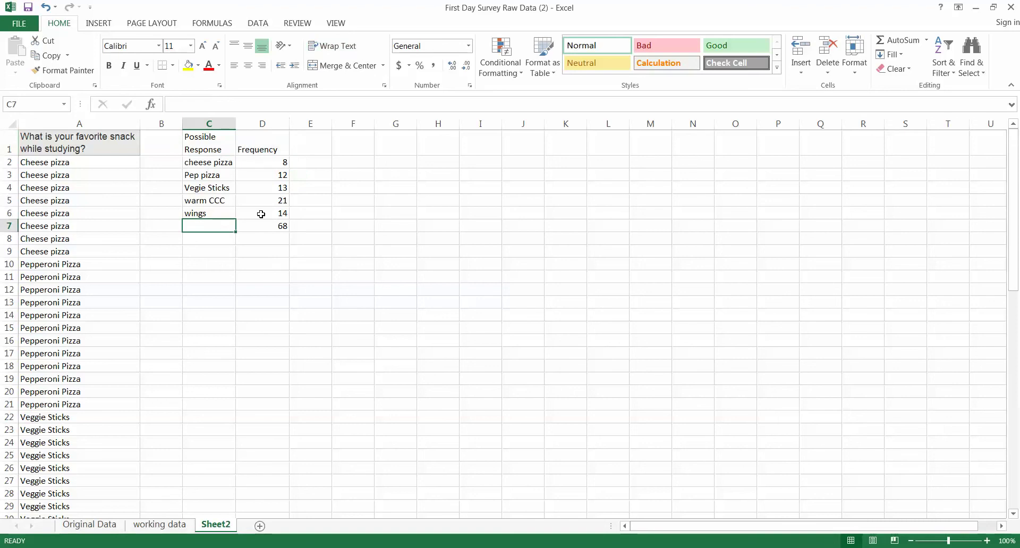
click(311, 145)
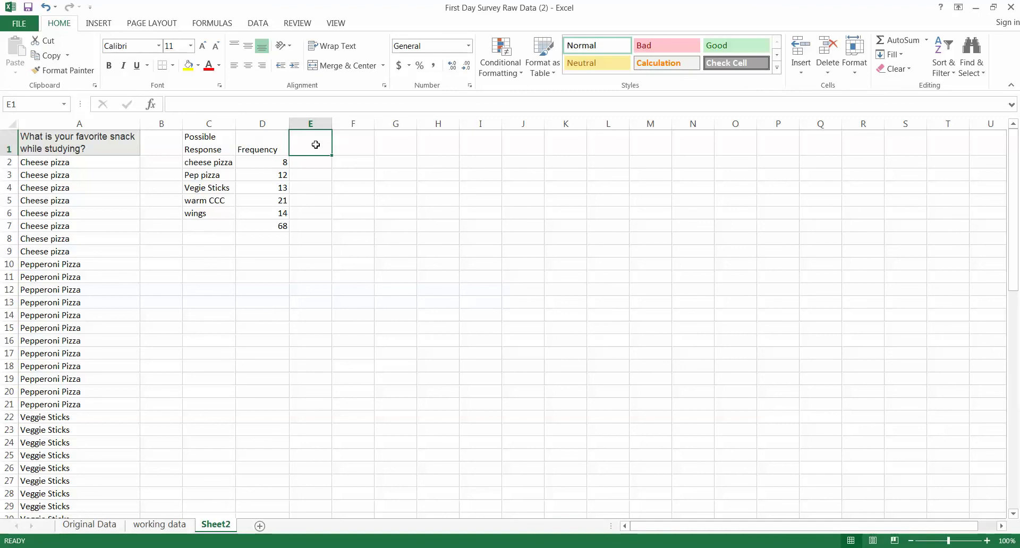
click(226, 230)
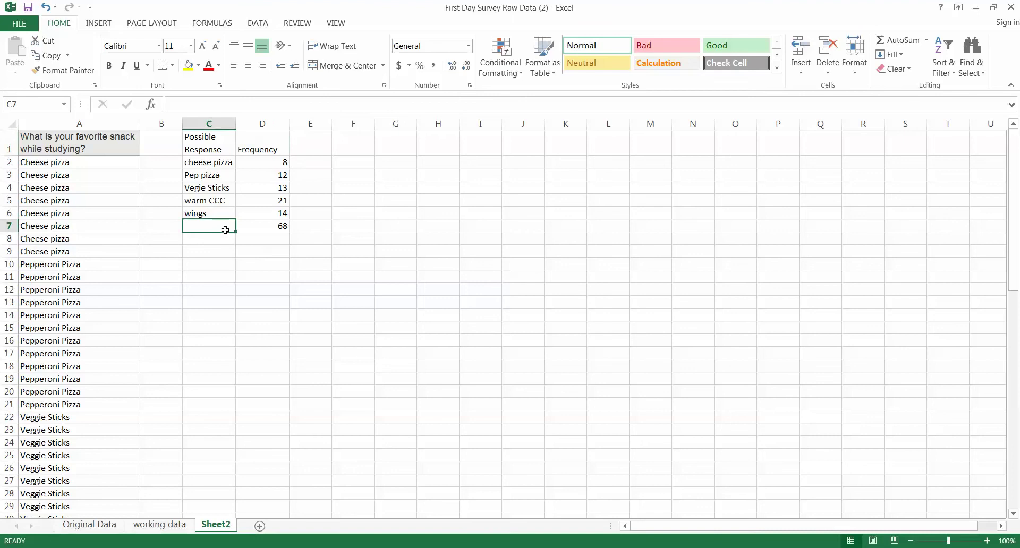
text(Total)
key(ctrl+Return)
Step: Enter the header "Proporition" in E1 and fit column E's width to its contents
key(Up)
key(Up)
key(Up)
key(Up)
key(Up)
key(Up)
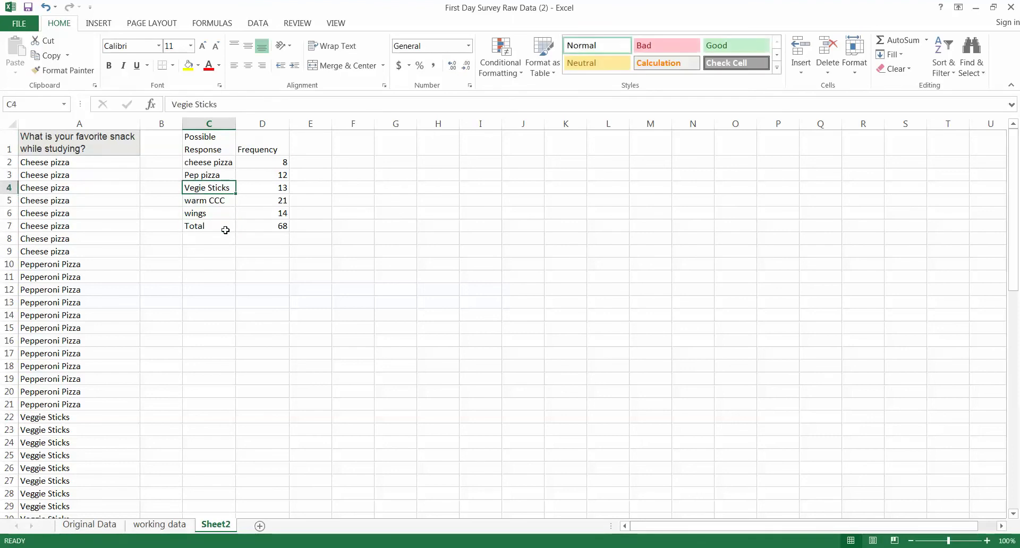
key(Right)
key(Right)
text(Prop)
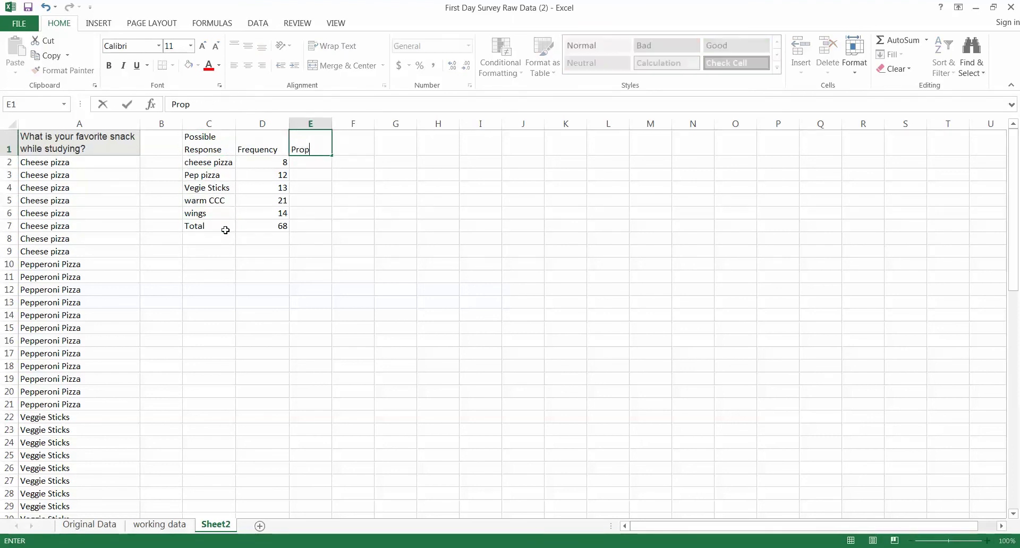
text(ortion)
key(Return)
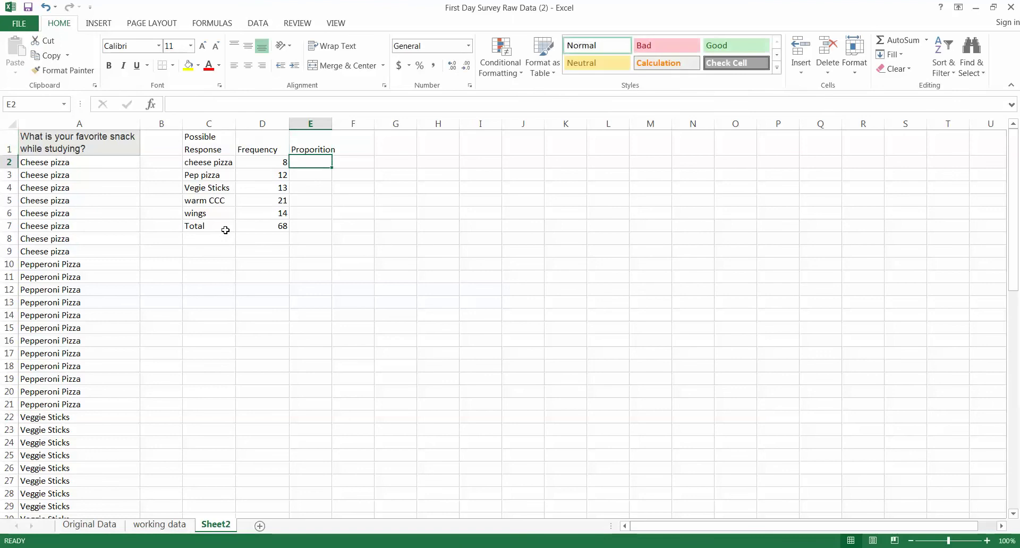
double_click(332, 124)
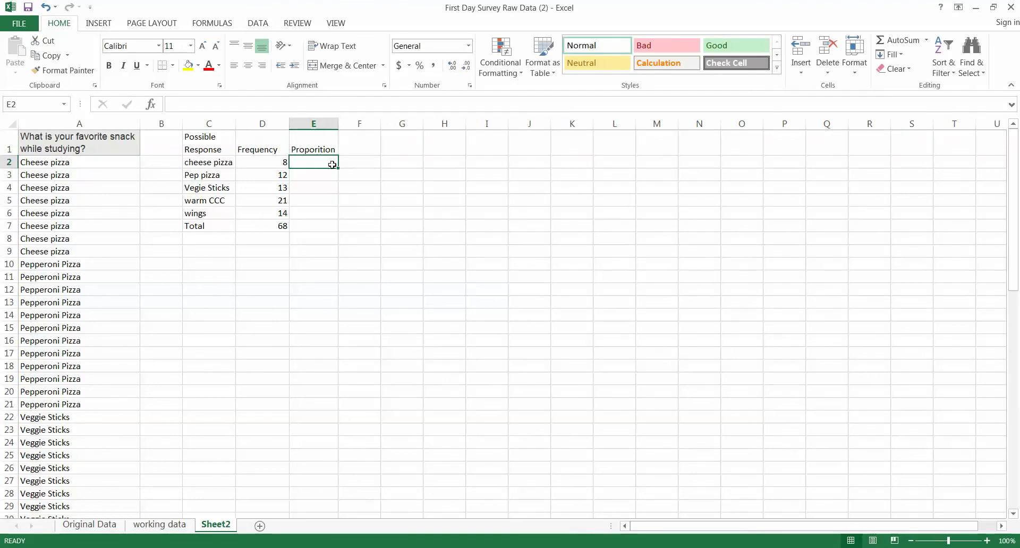
Step: Enter the formula +D2/$D$7 in E2, with an absolute reference to the total
text(+)
click(281, 160)
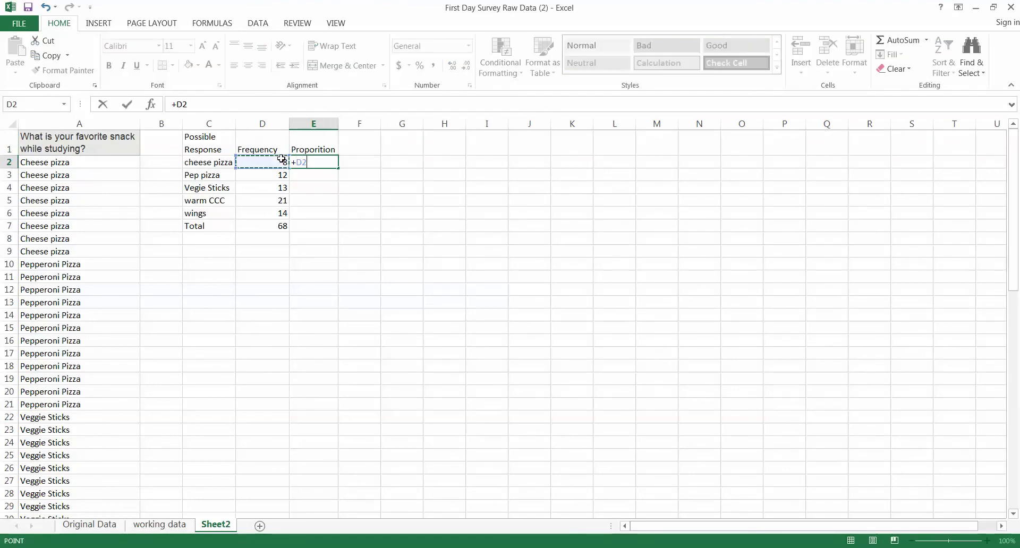
text(/)
click(284, 225)
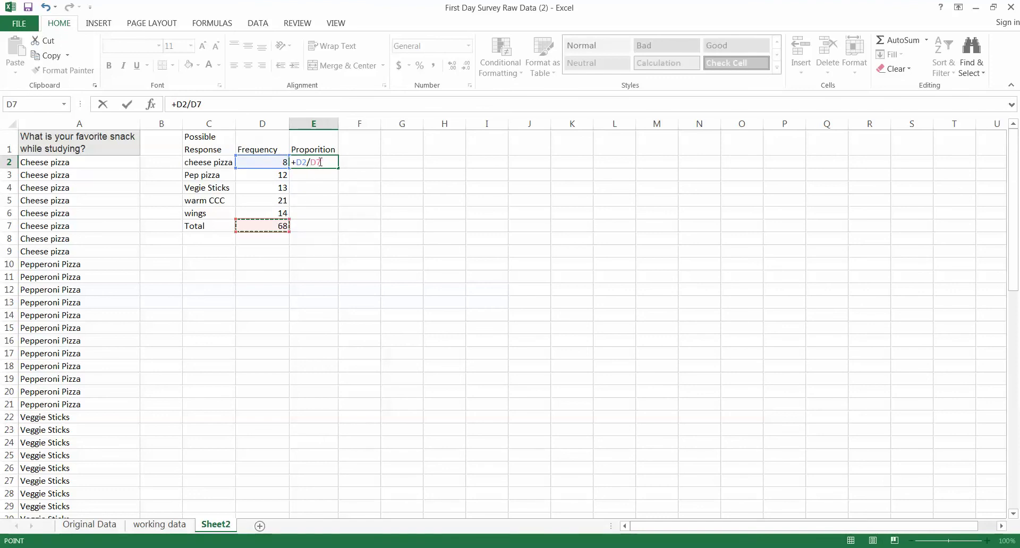
drag(322, 164, 314, 163)
key(F4)
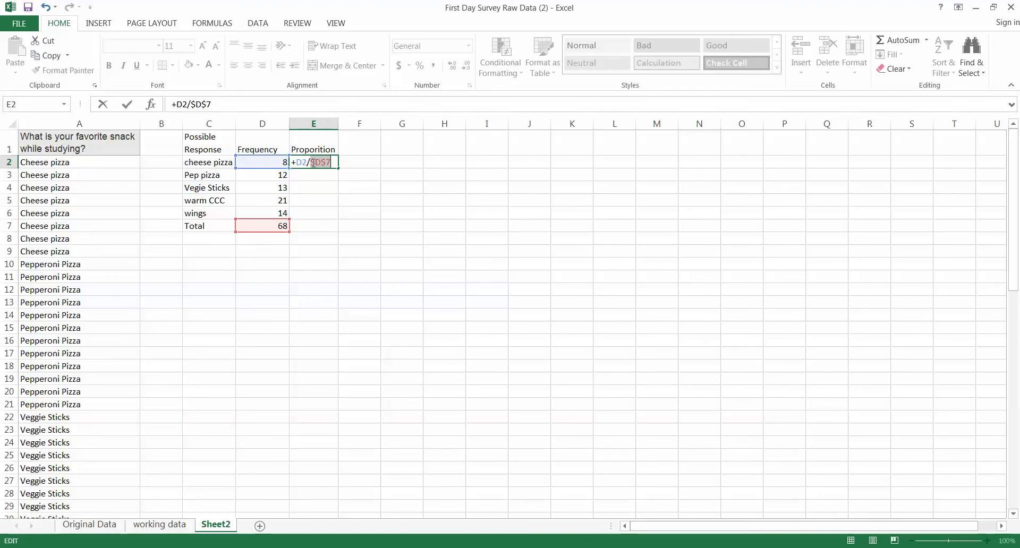
key(Return)
Step: Fill the E2 proportion formula down through E6 and total the proportions in E7 with AutoSum
mouse_move(310, 160)
mouse_down()
mouse_move(321, 189)
mouse_move(329, 181)
mouse_move(321, 163)
mouse_up()
drag(338, 170, 338, 213)
click(327, 226)
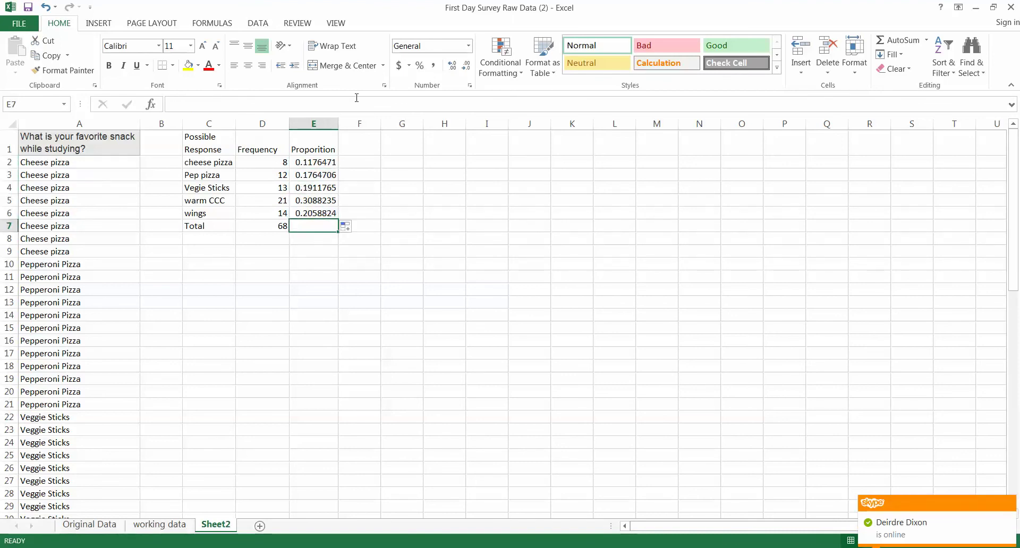
click(908, 45)
key(Return)
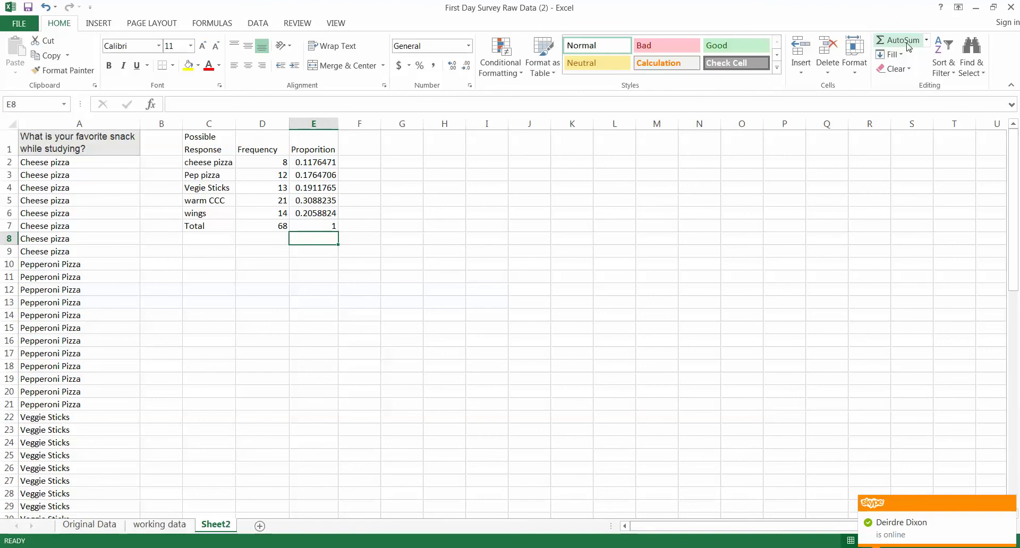
Step: Enter the header "Percentage" in F1
click(370, 144)
text(Per)
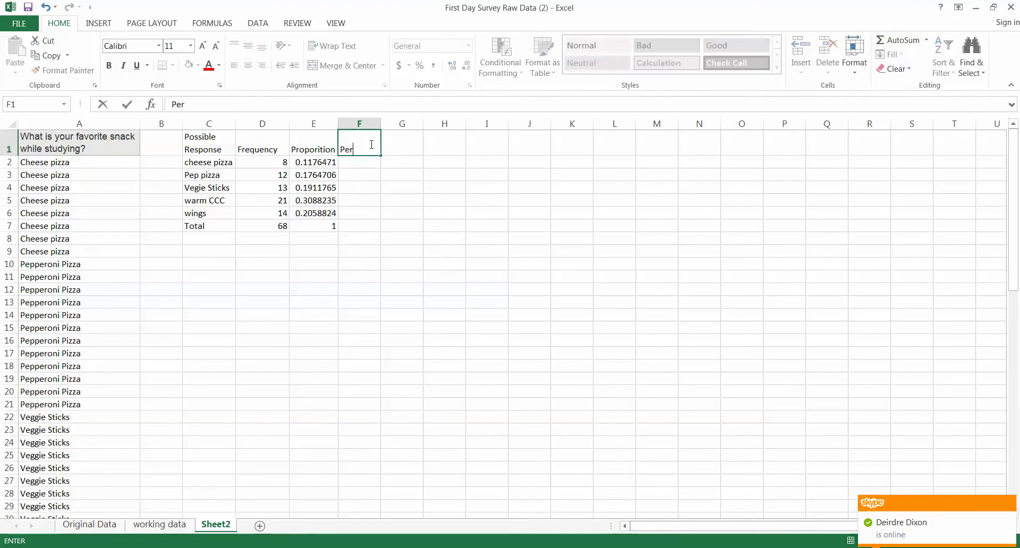
text(centage)
key(Return)
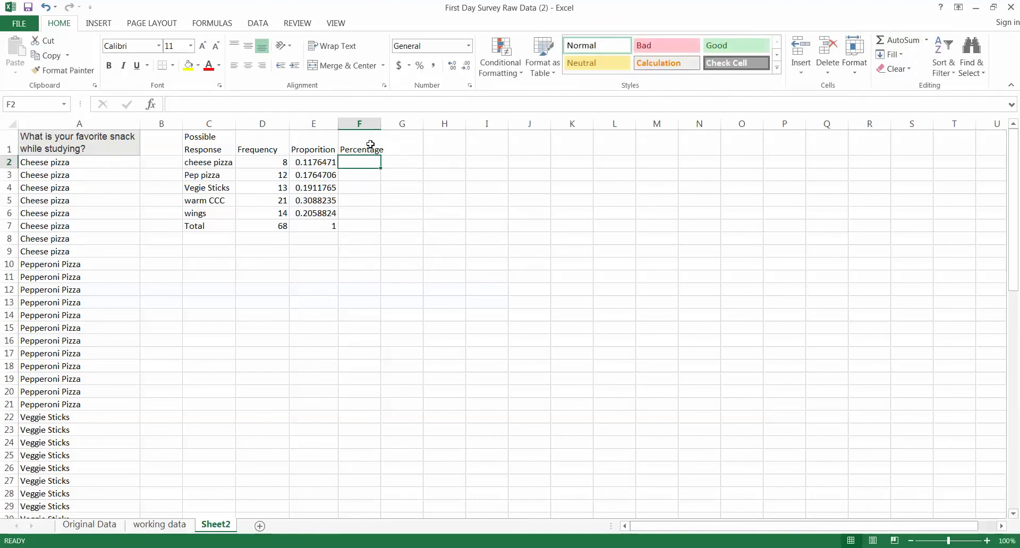
Step: Enter the formula +E2 in F2 to reference the proportion and format the cell as a percent
text(+)
key(Left)
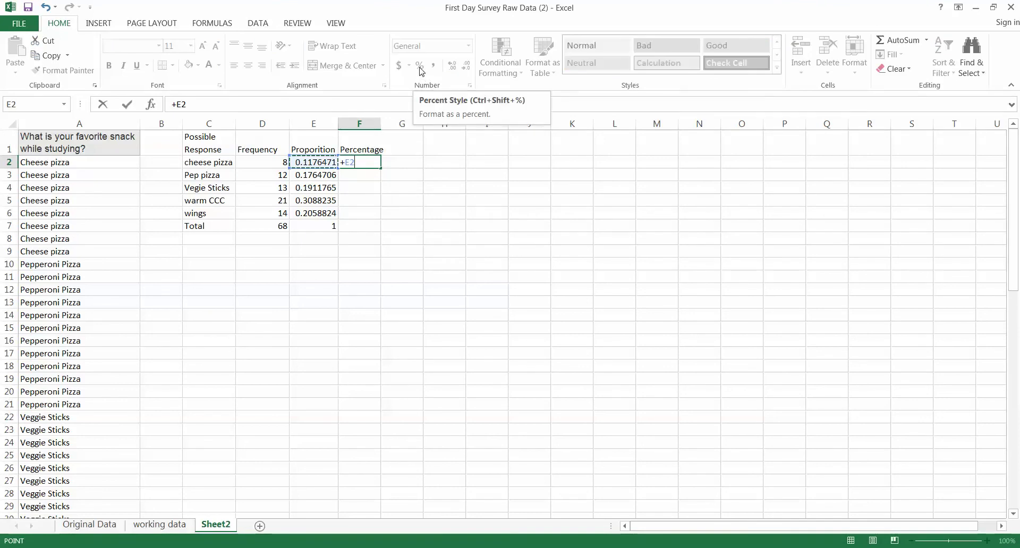
key(Return)
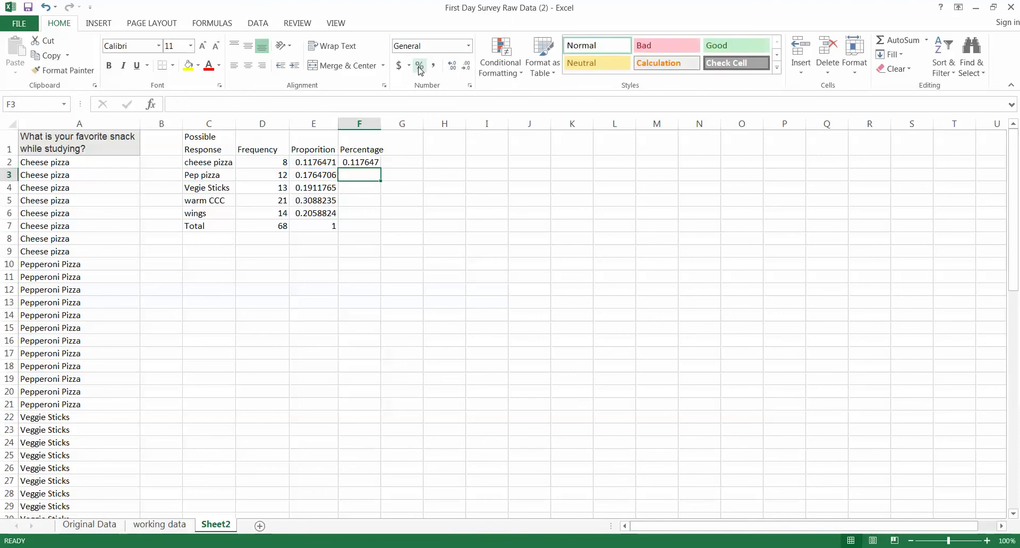
click(419, 66)
click(370, 161)
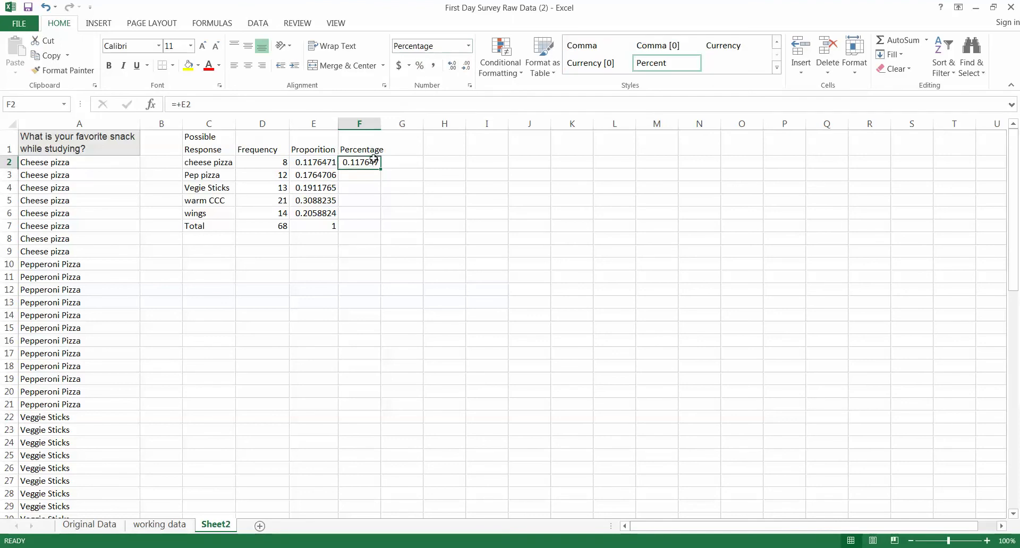
click(419, 66)
Step: Fill the F2 percentage formula down through F6 and total the percentages in F7 with AutoSum
drag(382, 169, 381, 218)
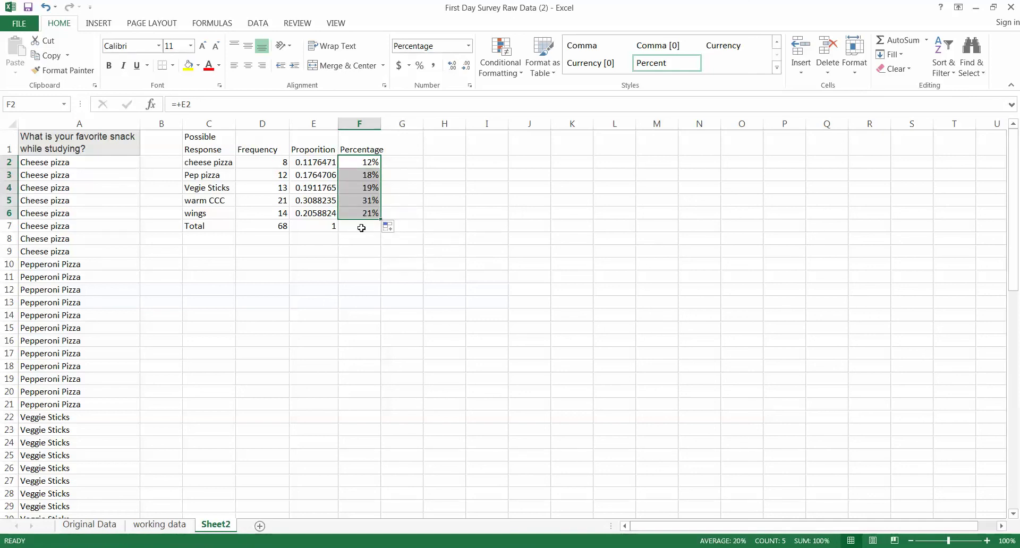
click(361, 228)
click(895, 41)
key(Return)
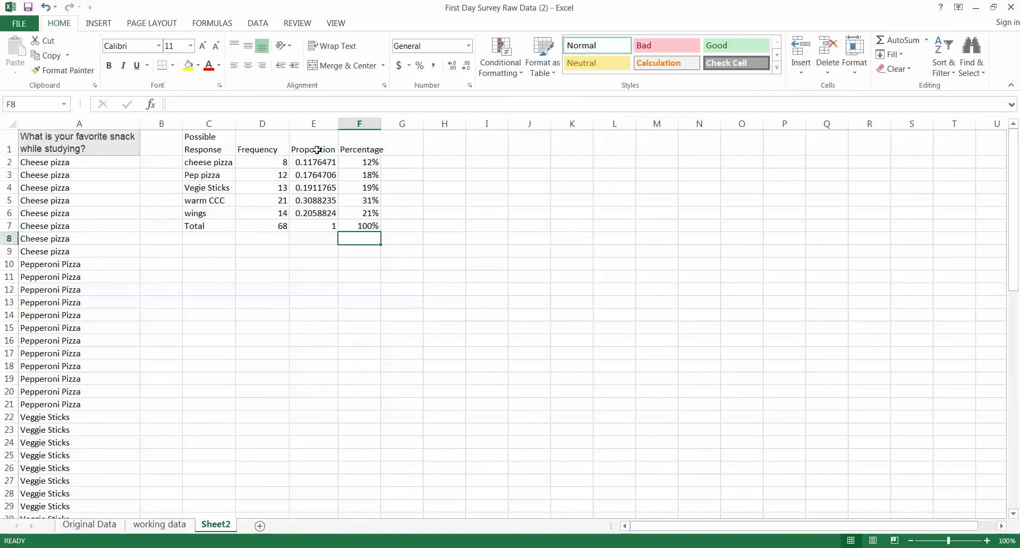
Step: Correct the spelling of the E1 header to "Proportion" and select the Percentage header in F1
click(314, 151)
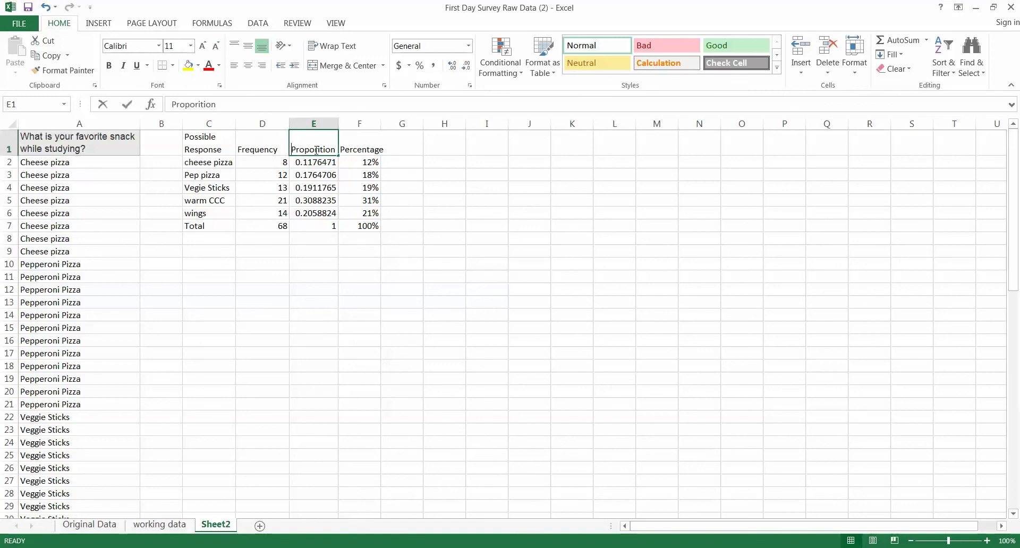
click(201, 105)
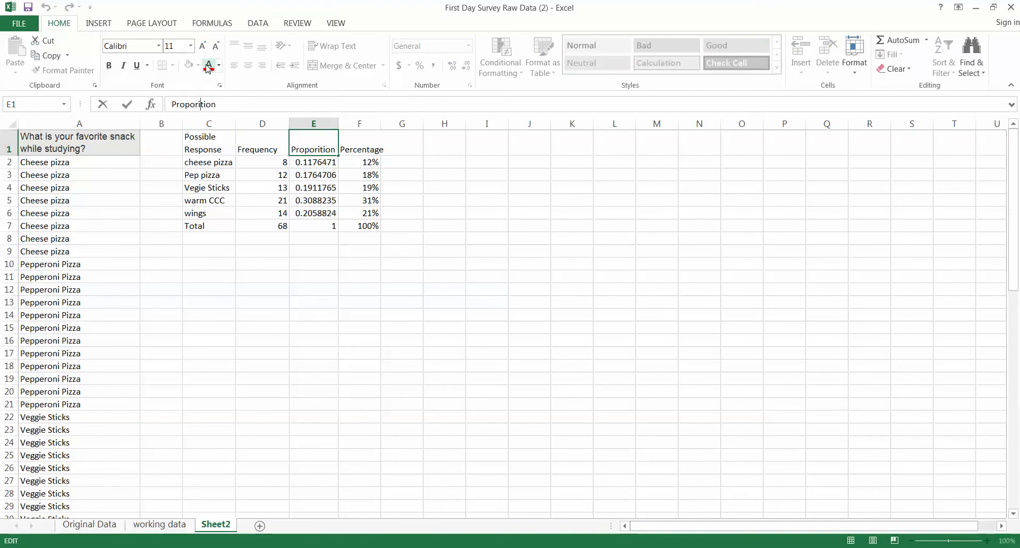
key(Return)
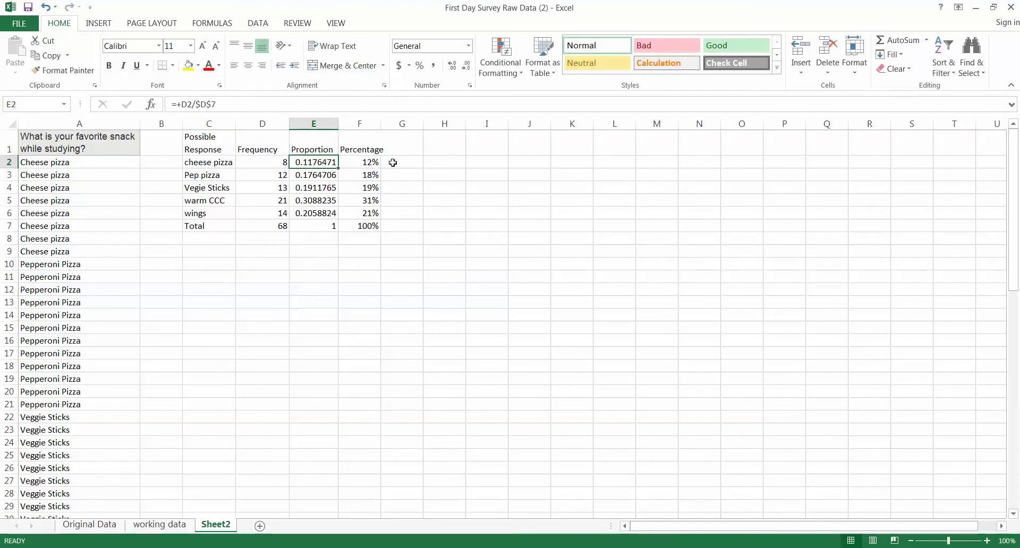
click(367, 149)
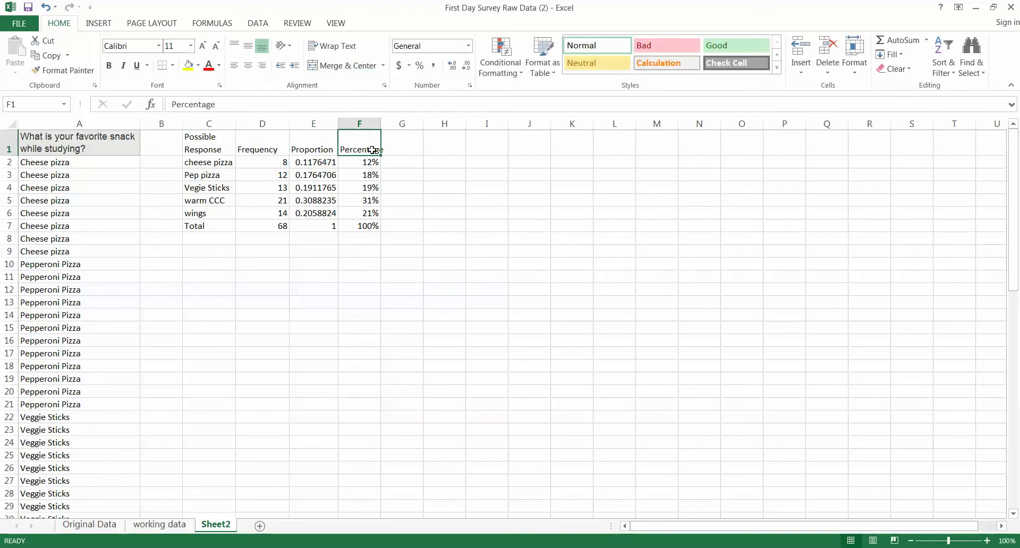